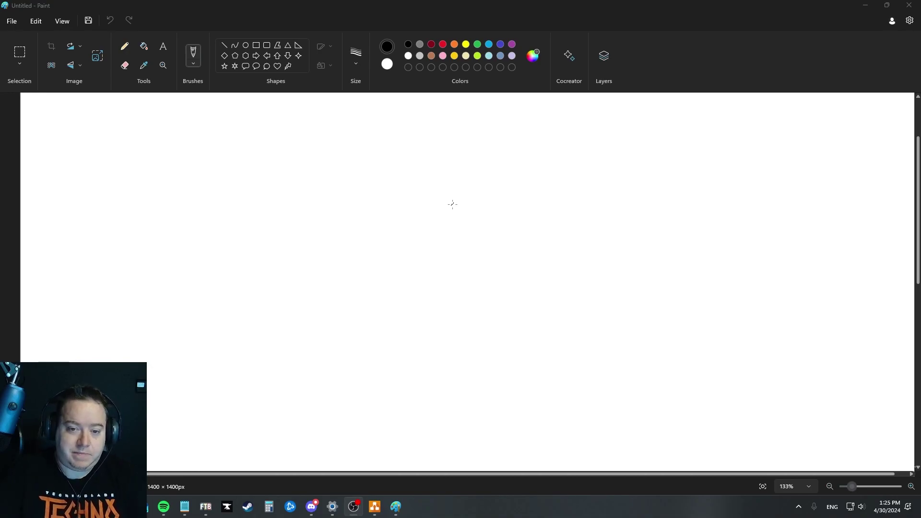
# Step: Sketch a G-shaped top node branching to three circles, with short strokes beneath them and an arrow pointing at the top node
pyautogui.moveTo(118, 157)
pyautogui.mouseDown()
pyautogui.moveTo(136, 179)
pyautogui.moveTo(84, 233)
pyautogui.mouseUp()
pyautogui.moveTo(114, 201)
pyautogui.mouseDown()
pyautogui.moveTo(115, 230)
pyautogui.moveTo(145, 246)
pyautogui.mouseUp()
pyautogui.moveTo(58, 253)
pyautogui.mouseDown()
pyautogui.moveTo(78, 257)
pyautogui.moveTo(144, 242)
pyautogui.mouseUp()
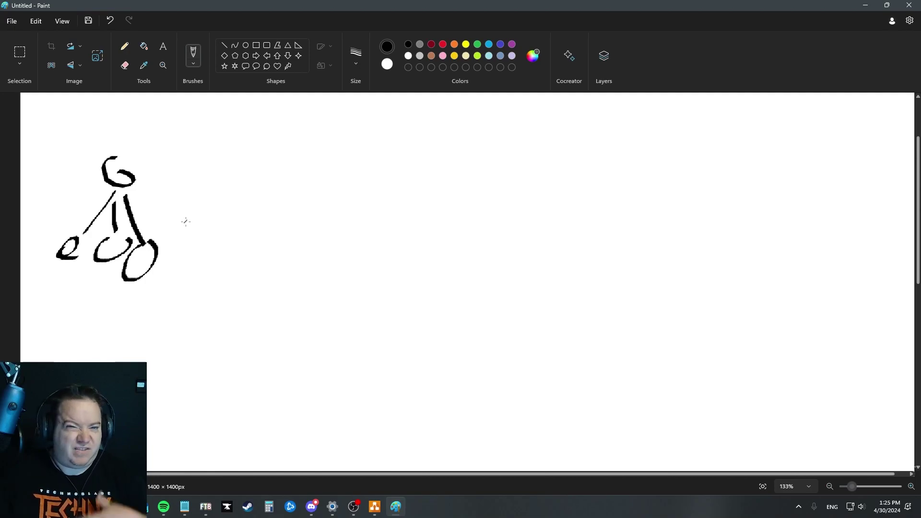
pyautogui.moveTo(157, 149)
pyautogui.mouseDown()
pyautogui.moveTo(132, 171)
pyautogui.moveTo(149, 165)
pyautogui.mouseUp()
pyautogui.moveTo(61, 264)
pyautogui.mouseDown()
pyautogui.moveTo(70, 278)
pyautogui.moveTo(138, 298)
pyautogui.mouseUp()
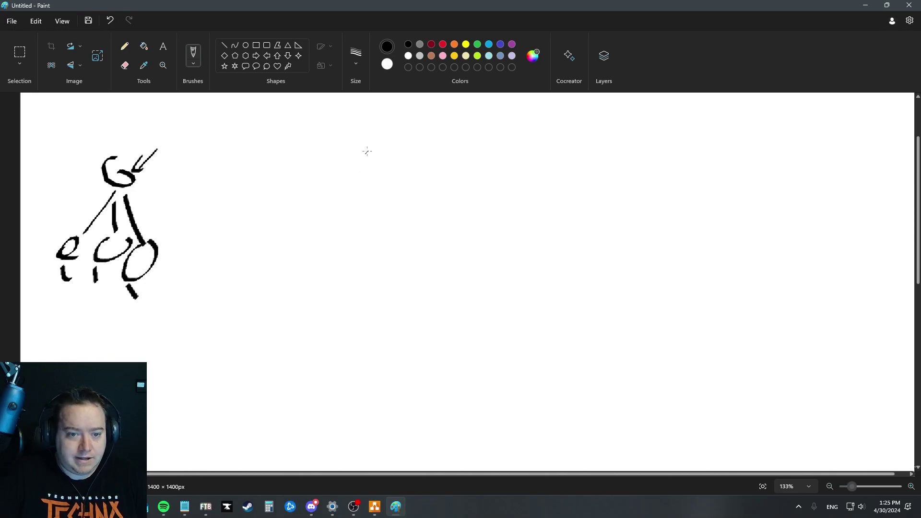
# Step: Sketch a circle with a downward arrow to a bracketed three-line list and a curved arrow looping back to the circle
pyautogui.moveTo(366, 150); pyautogui.dragTo(342, 147)
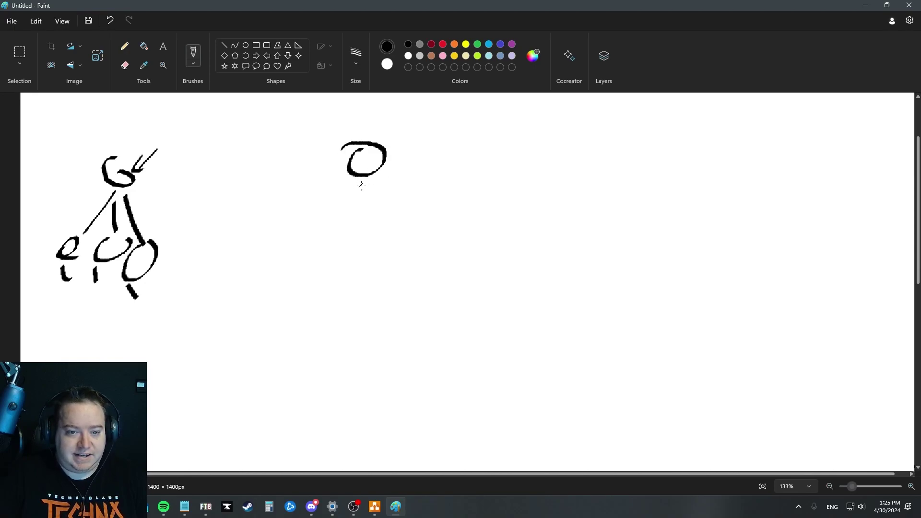
pyautogui.moveTo(364, 185)
pyautogui.mouseDown()
pyautogui.moveTo(361, 219)
pyautogui.moveTo(385, 208)
pyautogui.mouseUp()
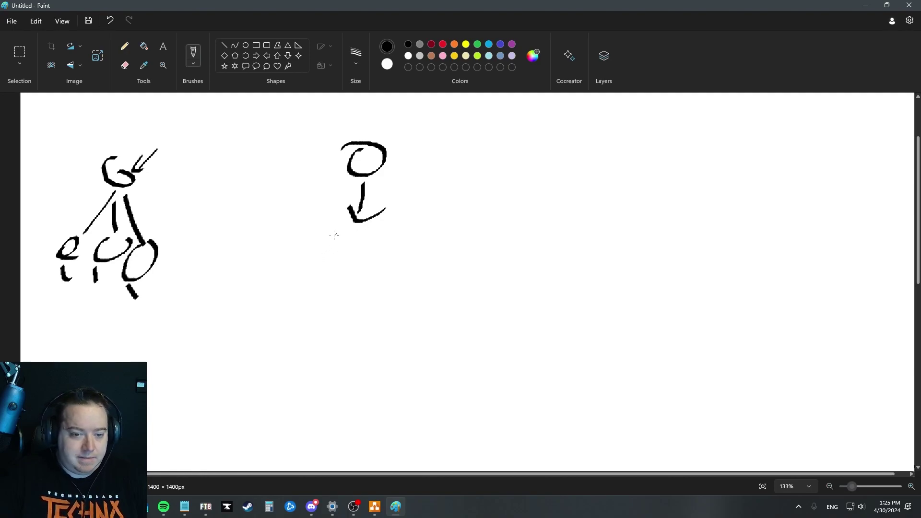
pyautogui.moveTo(317, 235); pyautogui.dragTo(383, 234)
pyautogui.moveTo(318, 250)
pyautogui.mouseDown()
pyautogui.moveTo(369, 251)
pyautogui.moveTo(377, 265)
pyautogui.mouseUp()
pyautogui.moveTo(329, 223)
pyautogui.mouseDown()
pyautogui.moveTo(304, 229)
pyautogui.moveTo(307, 279)
pyautogui.moveTo(326, 161)
pyautogui.moveTo(322, 183)
pyautogui.mouseUp()
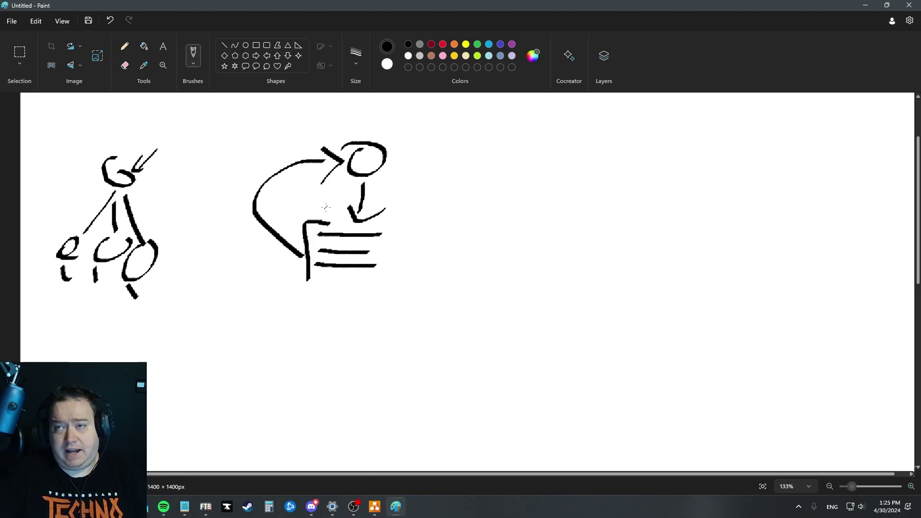
# Step: Sketch two labelled circles joined by an arrow and add a short dashed list beneath the second circle
pyautogui.moveTo(584, 160)
pyautogui.mouseDown()
pyautogui.moveTo(588, 148)
pyautogui.moveTo(582, 164)
pyautogui.moveTo(674, 151)
pyautogui.moveTo(673, 167)
pyautogui.mouseUp()
pyautogui.moveTo(729, 137)
pyautogui.mouseDown()
pyautogui.moveTo(740, 184)
pyautogui.moveTo(722, 131)
pyautogui.mouseUp()
pyautogui.moveTo(733, 179)
pyautogui.mouseDown()
pyautogui.moveTo(739, 169)
pyautogui.moveTo(729, 156)
pyautogui.moveTo(735, 180)
pyautogui.moveTo(721, 140)
pyautogui.moveTo(748, 139)
pyautogui.moveTo(764, 173)
pyautogui.mouseUp()
pyautogui.moveTo(712, 161); pyautogui.dragTo(709, 176)
pyautogui.moveTo(581, 157)
pyautogui.mouseDown()
pyautogui.moveTo(581, 176)
pyautogui.moveTo(590, 177)
pyautogui.mouseUp()
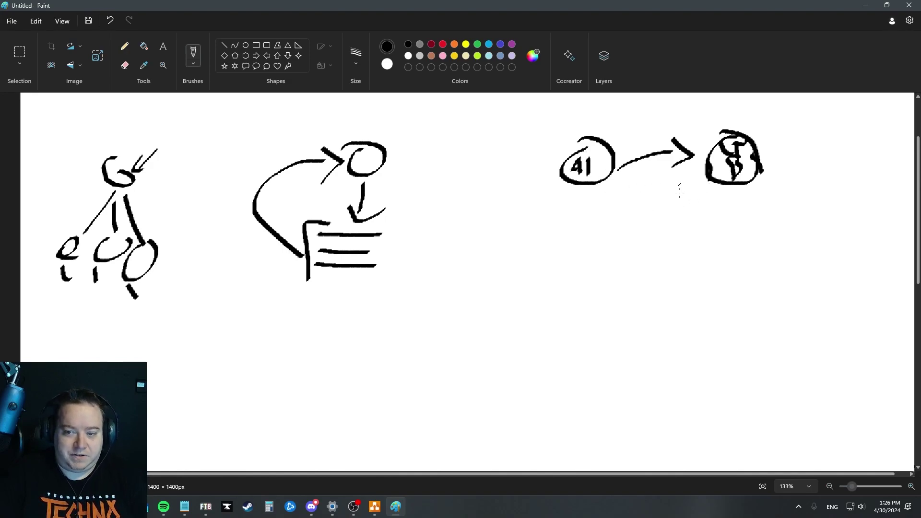
pyautogui.moveTo(700, 202)
pyautogui.mouseDown()
pyautogui.moveTo(723, 202)
pyautogui.moveTo(730, 220)
pyautogui.moveTo(788, 200)
pyautogui.mouseUp()
pyautogui.click(703, 230)
pyautogui.moveTo(712, 231); pyautogui.dragTo(720, 231)
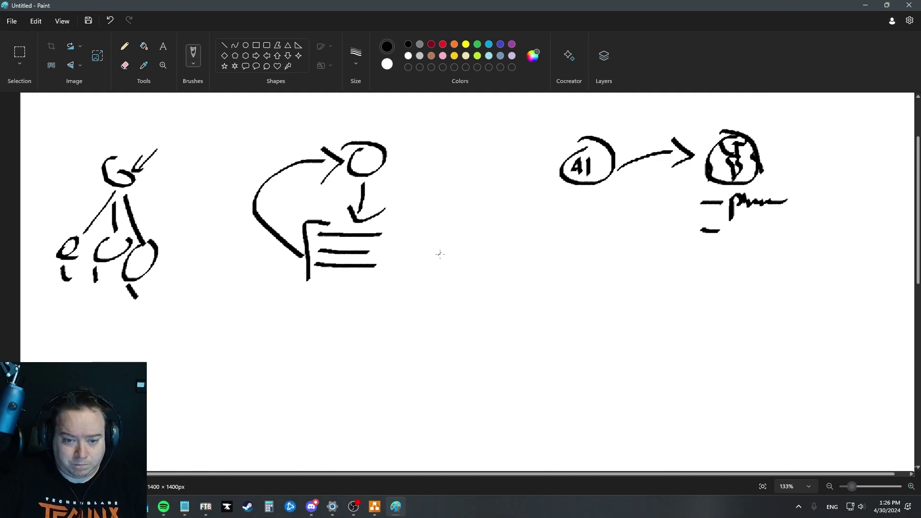
# Step: Frame the tree and loop sketches together in a rectangle and enclose the two linked circles in a large oval
pyautogui.moveTo(61, 116)
pyautogui.mouseDown()
pyautogui.moveTo(421, 114)
pyautogui.moveTo(436, 330)
pyautogui.moveTo(29, 325)
pyautogui.moveTo(55, 133)
pyautogui.moveTo(82, 121)
pyautogui.mouseUp()
pyautogui.moveTo(572, 116)
pyautogui.mouseDown()
pyautogui.moveTo(576, 268)
pyautogui.moveTo(628, 135)
pyautogui.mouseUp()
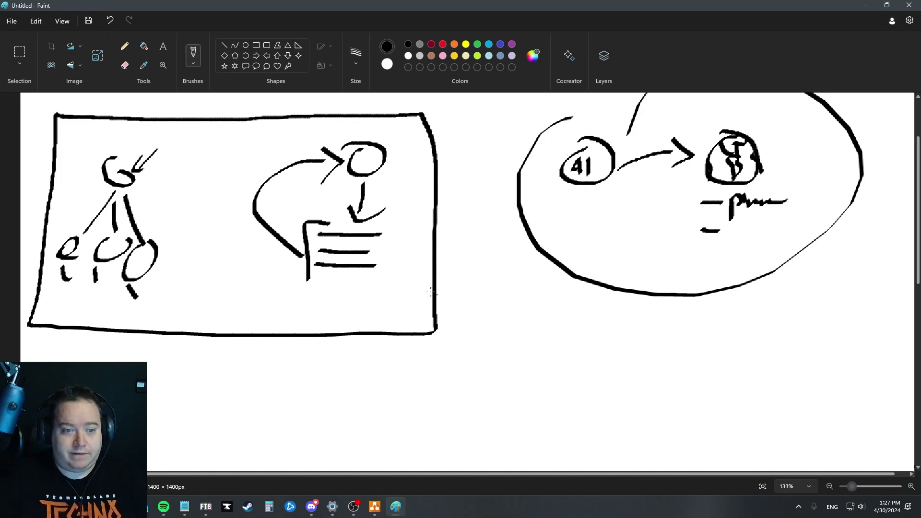
# Step: Switch from Paint to the Title Agent 2 diagram in draw.io and examine the User Inputs boxes from Video Idea to User Email
pyautogui.click(865, 5)
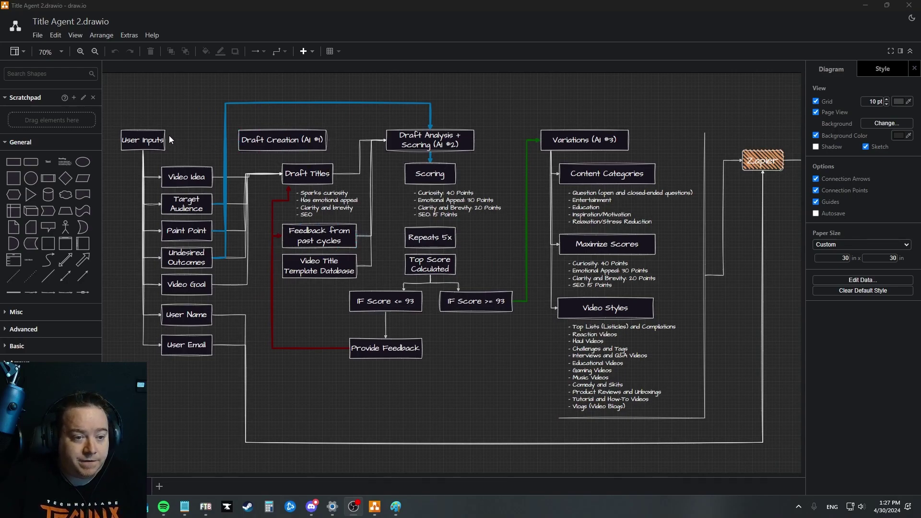
pyautogui.moveTo(145, 172); pyautogui.dragTo(162, 206)
pyautogui.moveTo(148, 136); pyautogui.dragTo(236, 368)
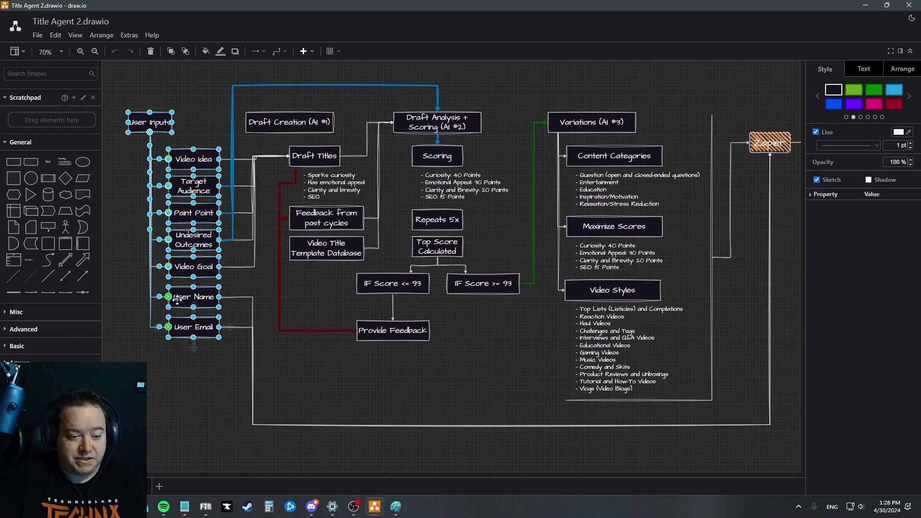
pyautogui.click(228, 357)
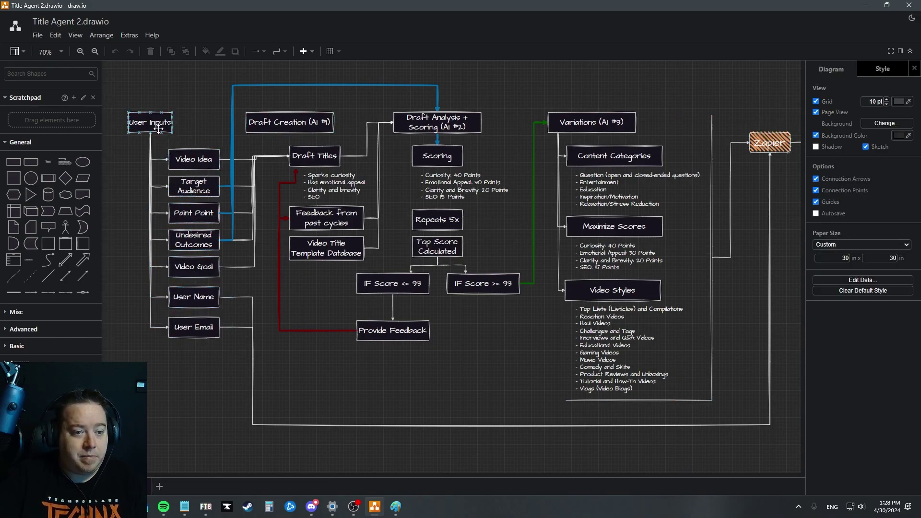
pyautogui.moveTo(227, 125); pyautogui.dragTo(160, 284)
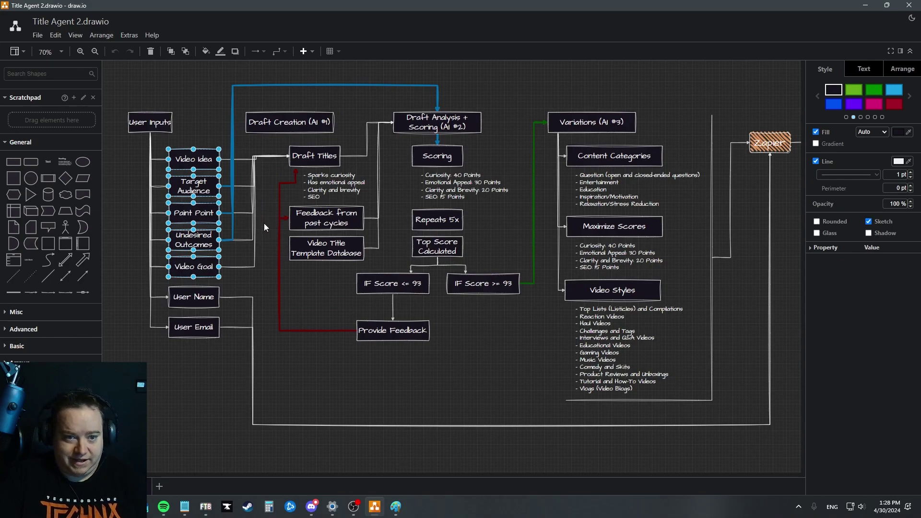
pyautogui.click(317, 362)
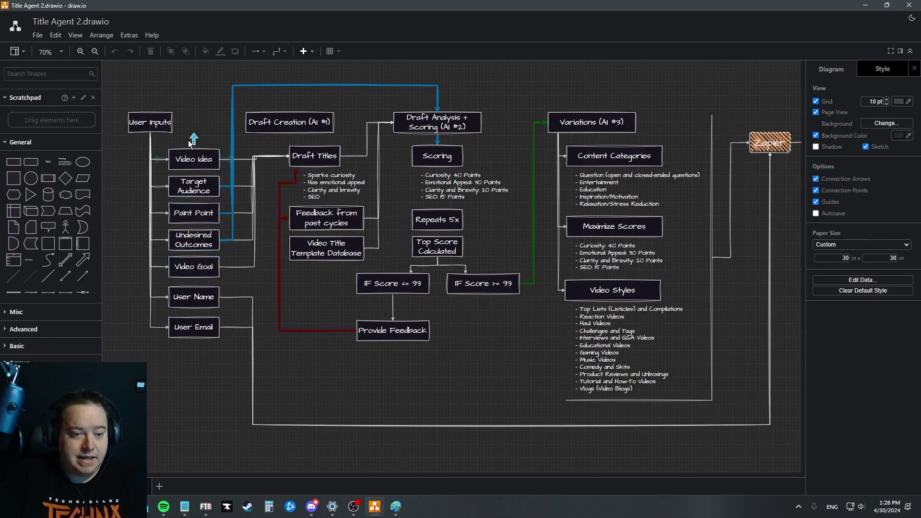
# Step: Examine the Draft Creation (AI #1) column: Draft Titles with its criteria, the feedback from past cycles and the title template database
pyautogui.click(315, 152)
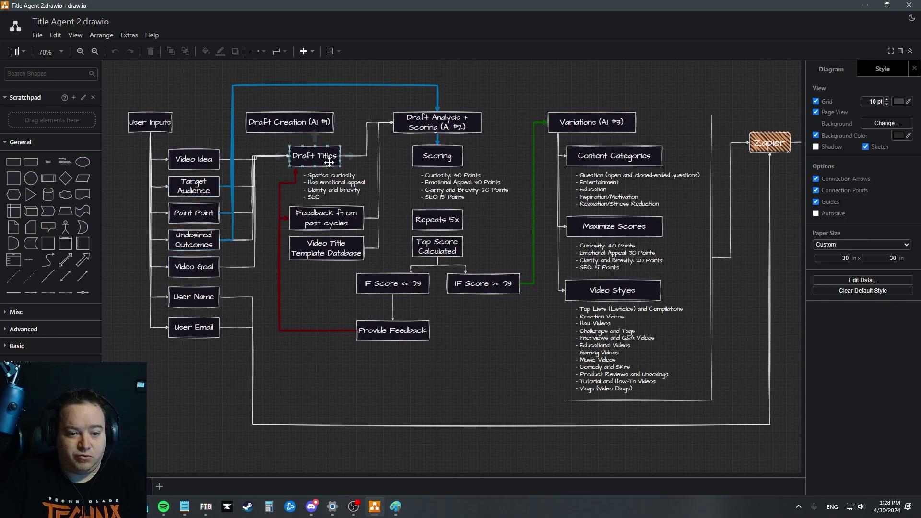
pyautogui.moveTo(361, 161)
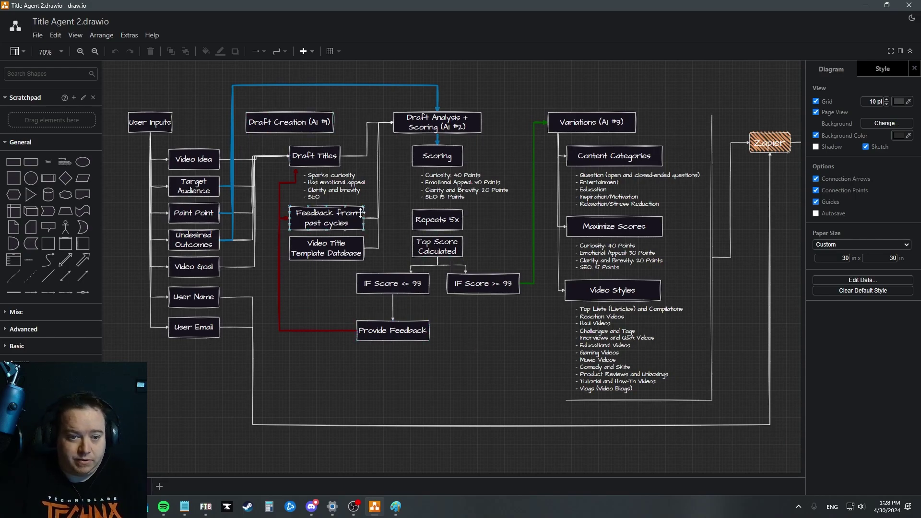
pyautogui.click(445, 224)
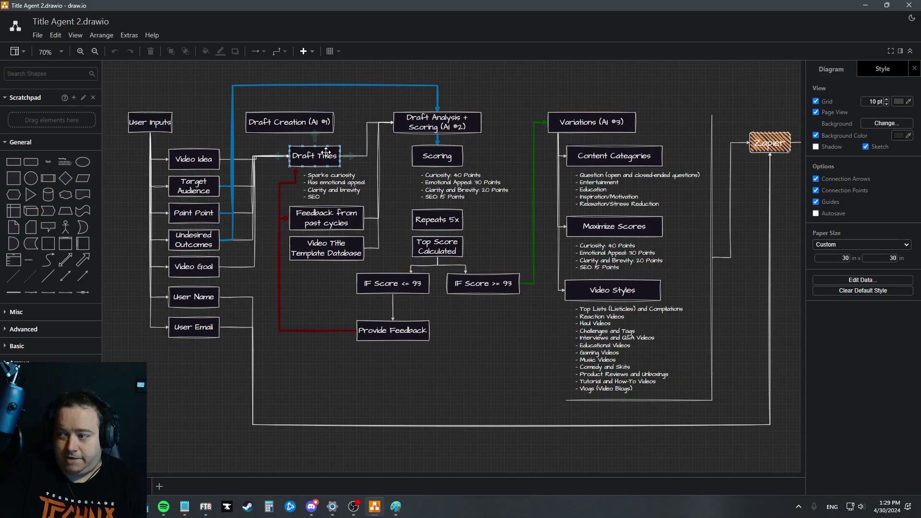
pyautogui.click(329, 185)
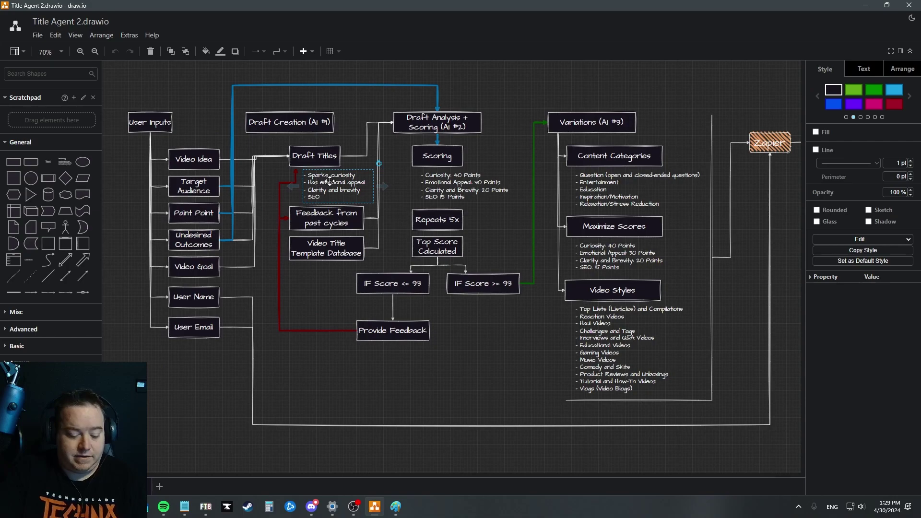
pyautogui.scroll(7, 329, 181)
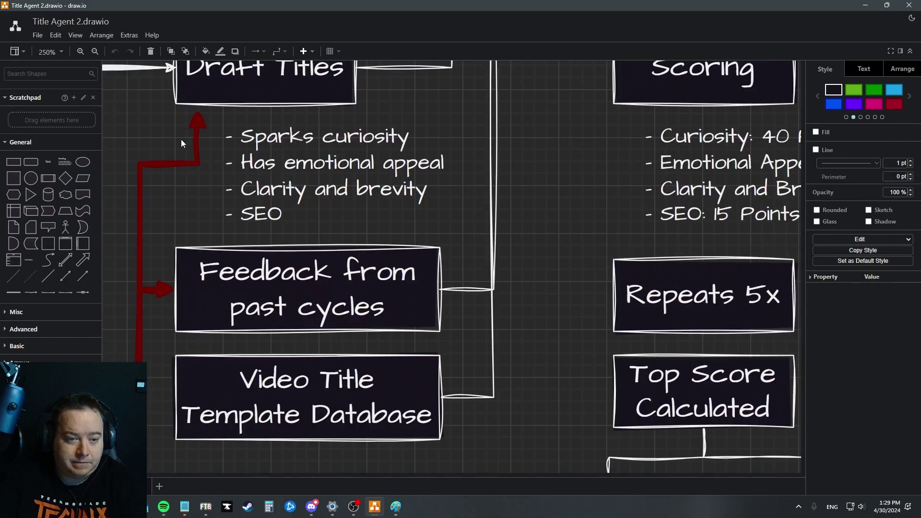
pyautogui.moveTo(165, 124); pyautogui.dragTo(197, 163)
pyautogui.moveTo(144, 118); pyautogui.dragTo(206, 192)
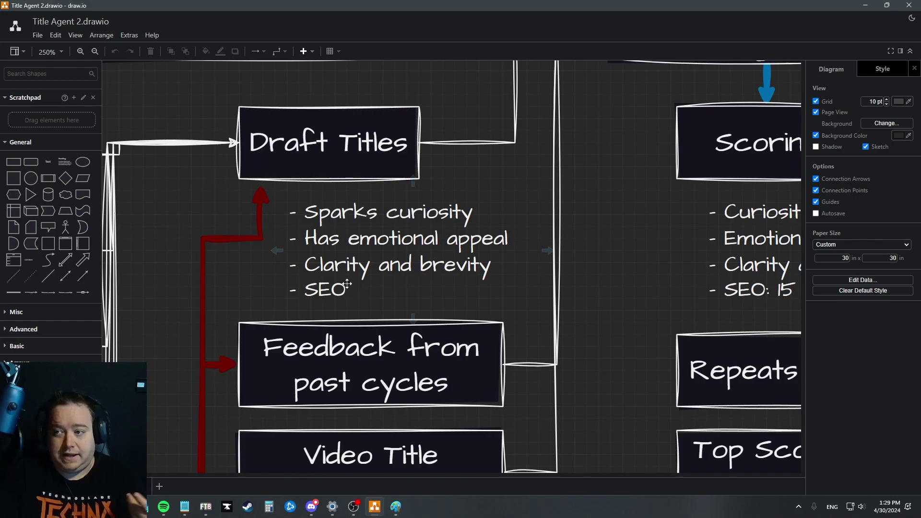
pyautogui.scroll(-3, 549, 305)
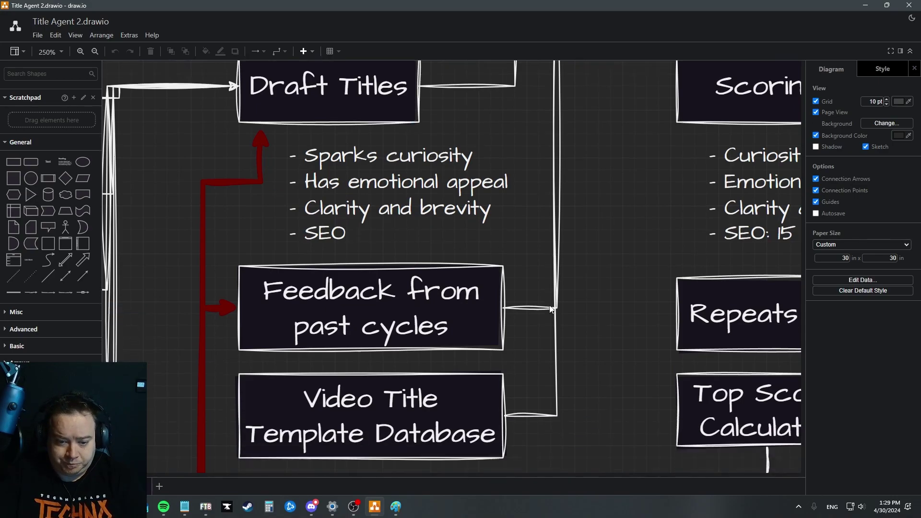
# Step: Examine how the draft titles, feedback, template database and the blue-linked user inputs feed into Draft Analysis + Scoring (AI #2)
pyautogui.keyDown('ctrl'); pyautogui.scroll(-2, 596, 301); pyautogui.keyUp('ctrl')
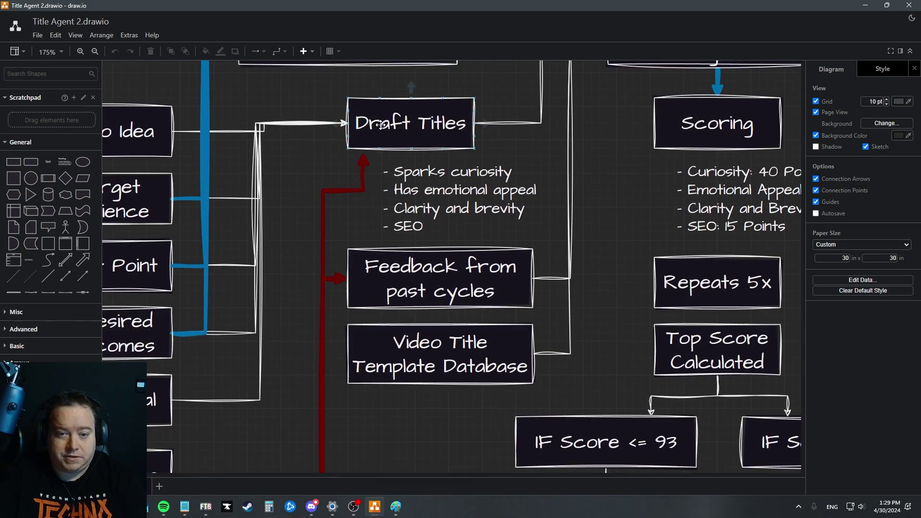
pyautogui.moveTo(617, 221); pyautogui.dragTo(497, 260)
pyautogui.keyDown('ctrl'); pyautogui.scroll(-2, 496, 260); pyautogui.keyUp('ctrl')
pyautogui.click(369, 322)
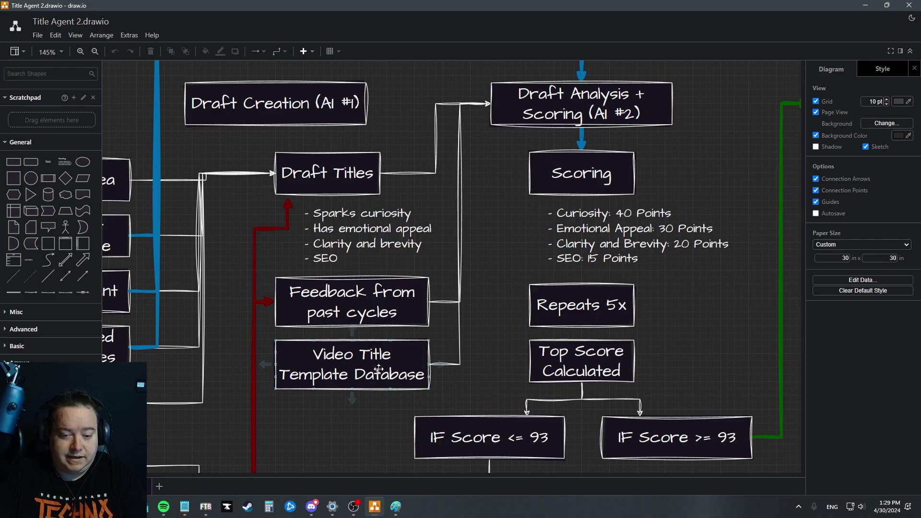
pyautogui.moveTo(493, 359); pyautogui.dragTo(494, 329)
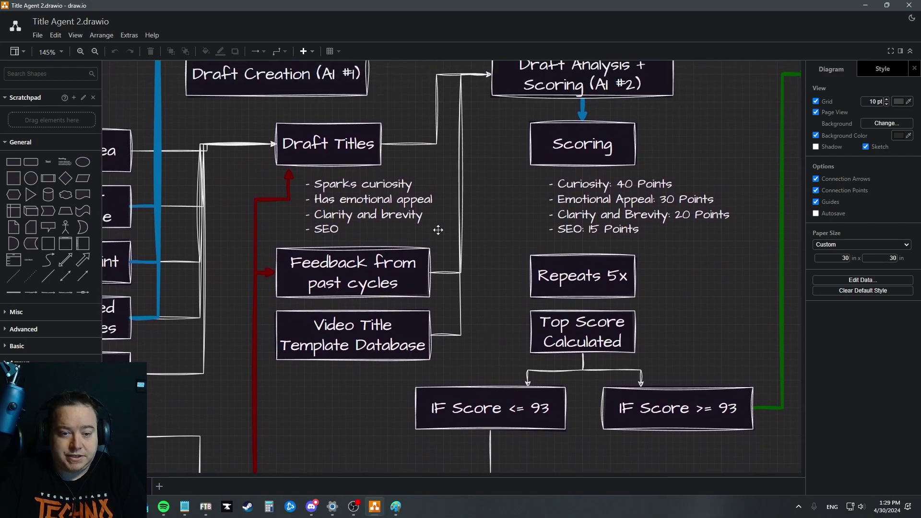
pyautogui.moveTo(491, 192); pyautogui.dragTo(431, 261)
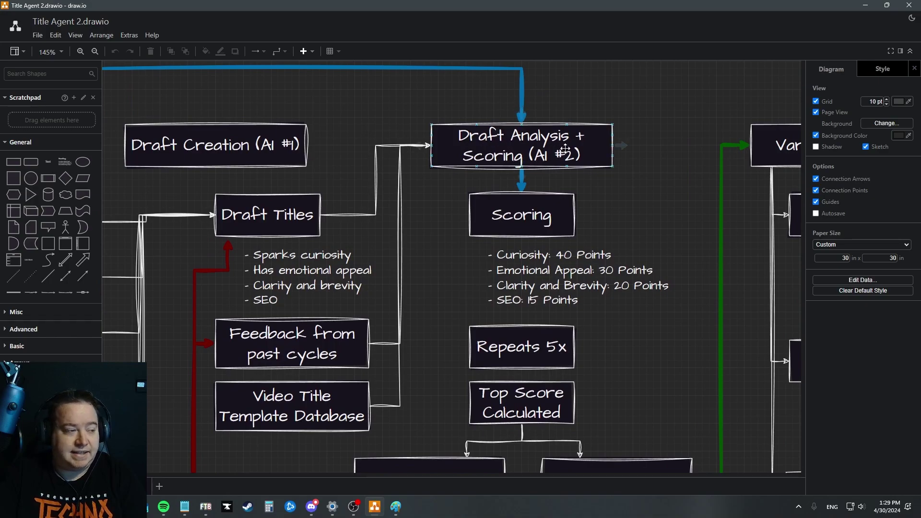
pyautogui.keyDown('ctrl'); pyautogui.scroll(-2, 446, 249); pyautogui.keyUp('ctrl')
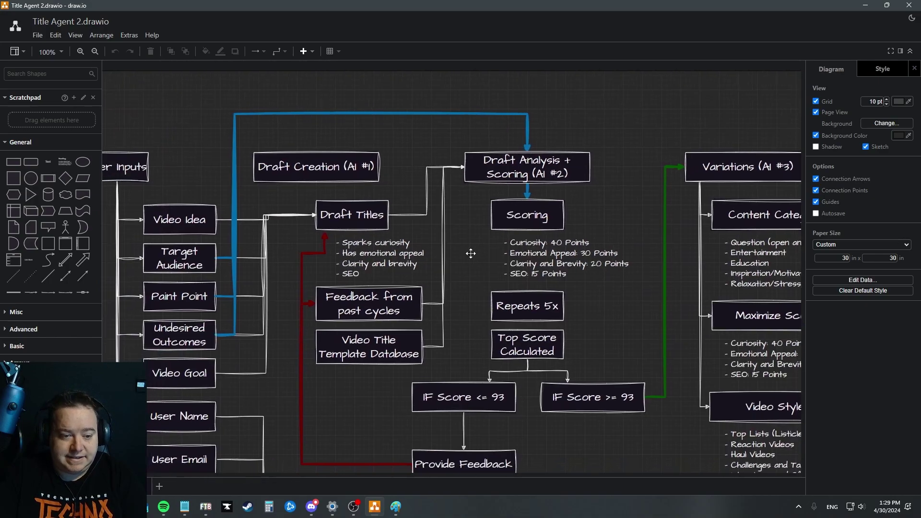
pyautogui.moveTo(127, 222); pyautogui.dragTo(255, 342)
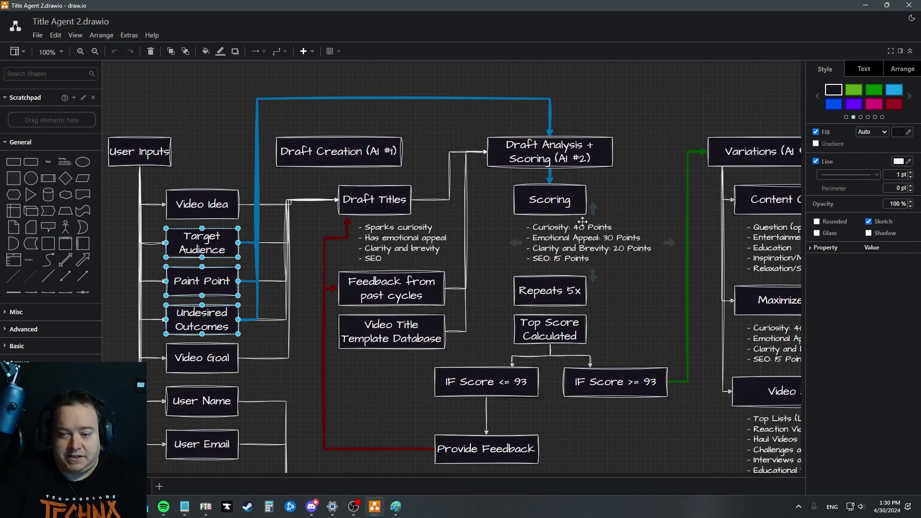
# Step: Set Curiosity to 35 points in the list under the Scoring box
pyautogui.click(633, 258)
pyautogui.scroll(4, 612, 250)
pyautogui.doubleClick(545, 207)
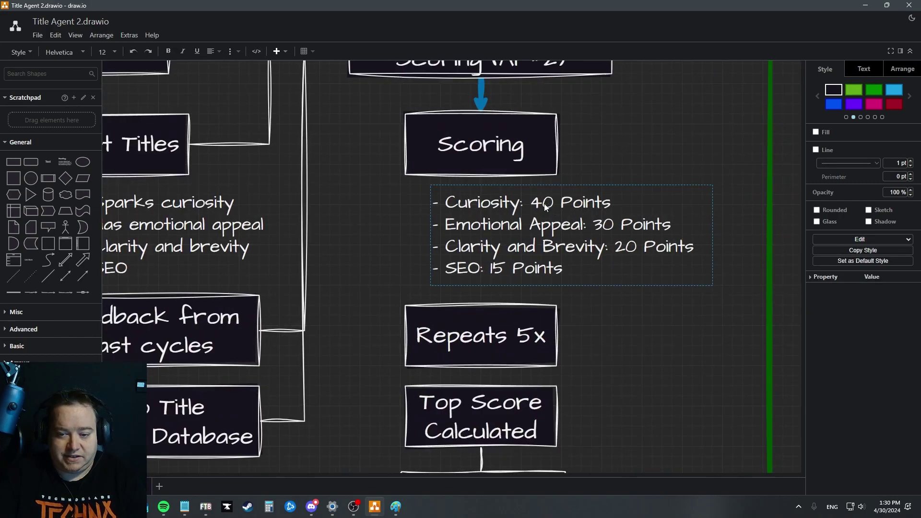
pyautogui.click(544, 207)
pyautogui.press('BackSpace')
pyautogui.press('Delete')
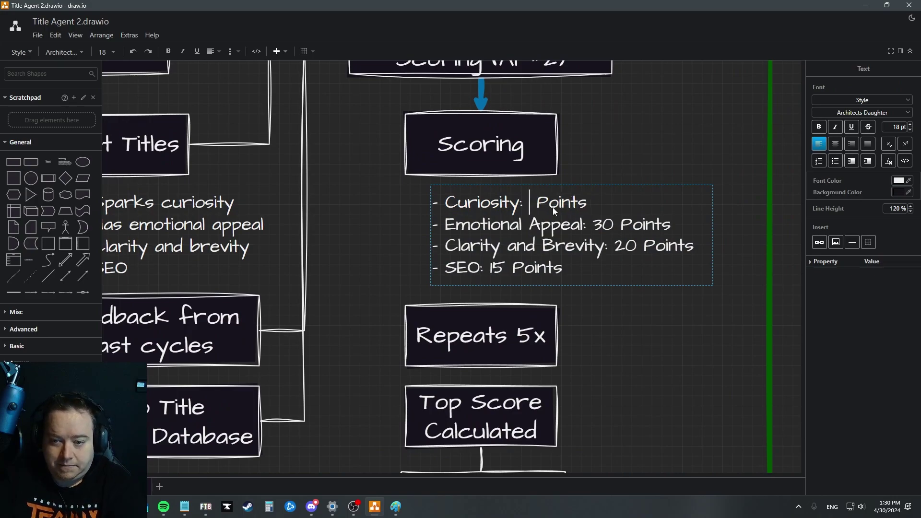
pyautogui.write('35')
# Step: Set Clarity and Brevity to 25 points in the same scoring list and finish the text edit
pyautogui.click(629, 249)
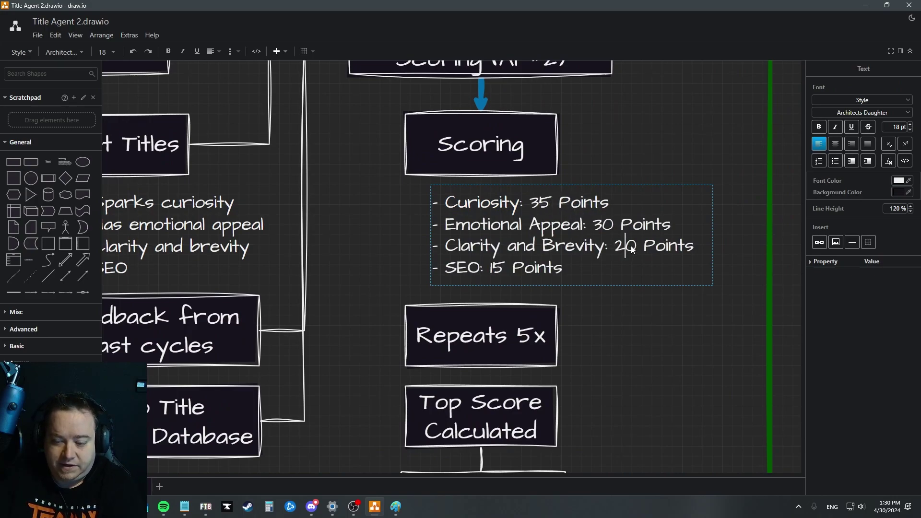
pyautogui.press('Delete')
pyautogui.write('5')
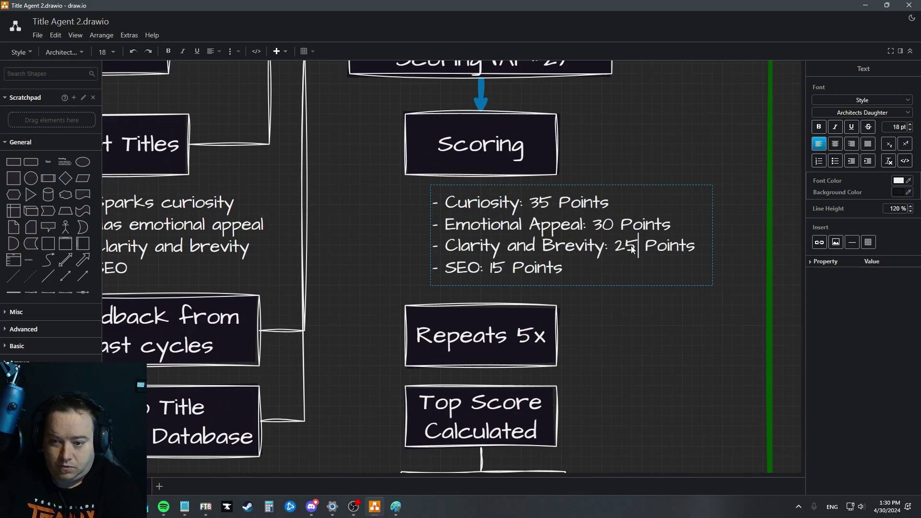
pyautogui.click(695, 366)
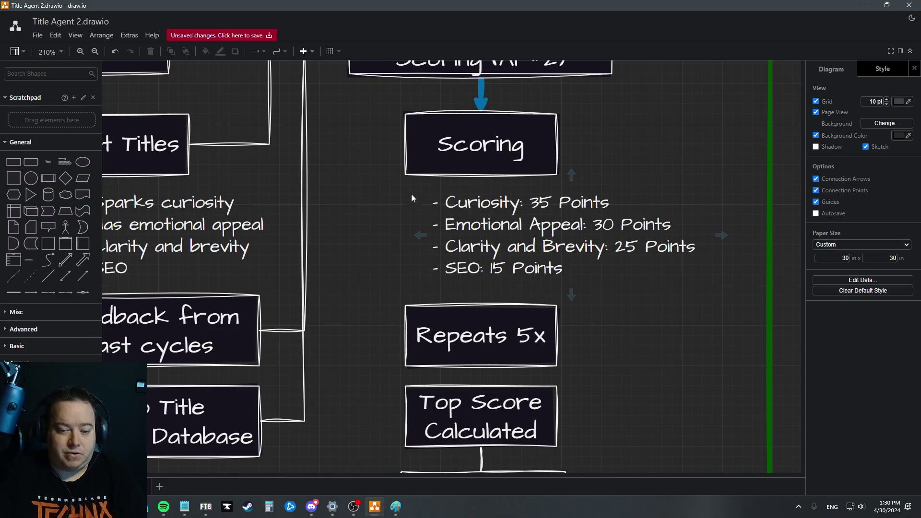
# Step: Change the condition in the box leading to Provide Feedback to "IF Score < 93" and finish the text edit
pyautogui.scroll(-3, 399, 248)
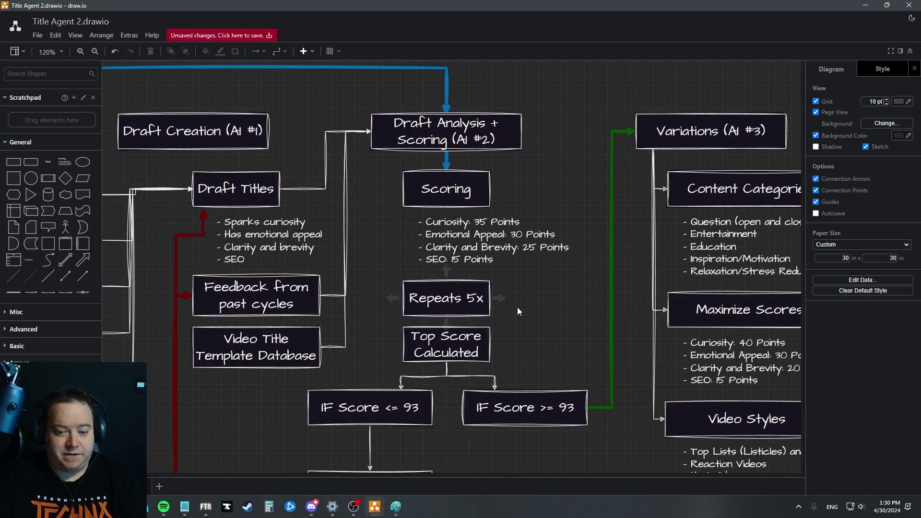
pyautogui.scroll(-3, 611, 426)
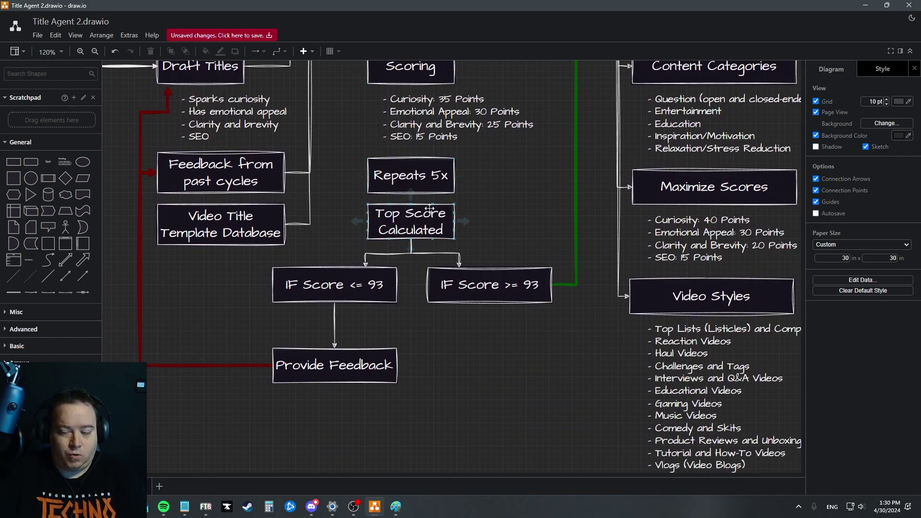
pyautogui.doubleClick(363, 287)
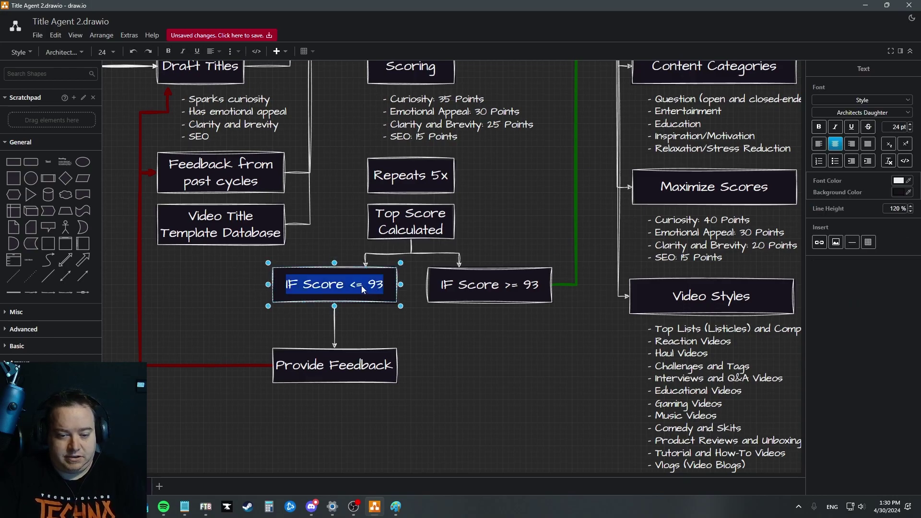
pyautogui.doubleClick(361, 286)
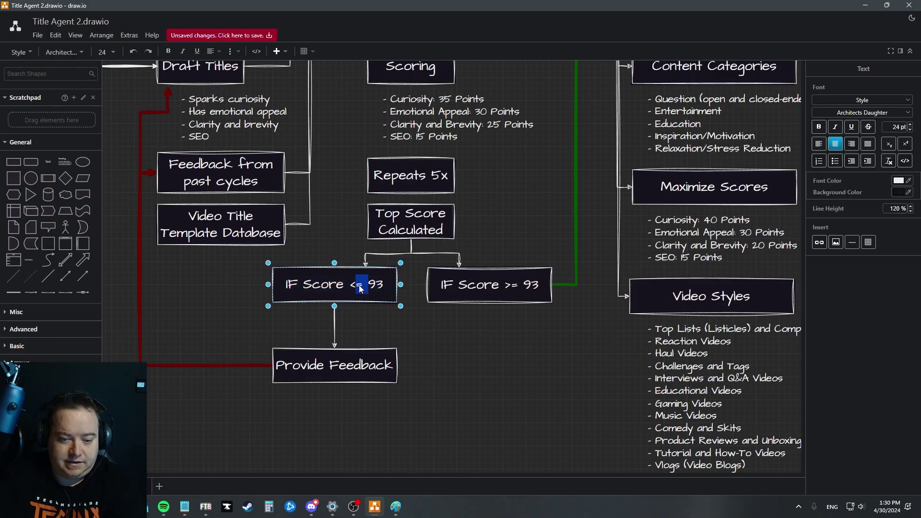
pyautogui.press('BackSpace')
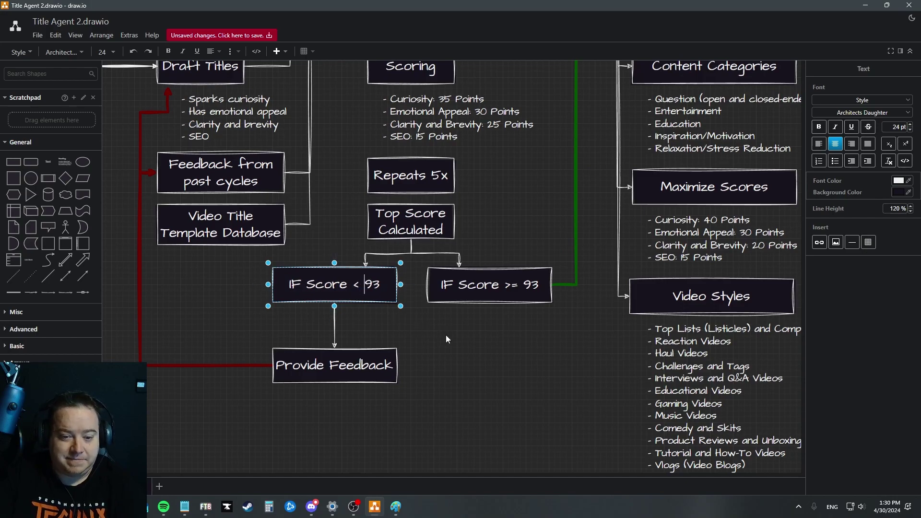
pyautogui.click(444, 334)
pyautogui.click(347, 284)
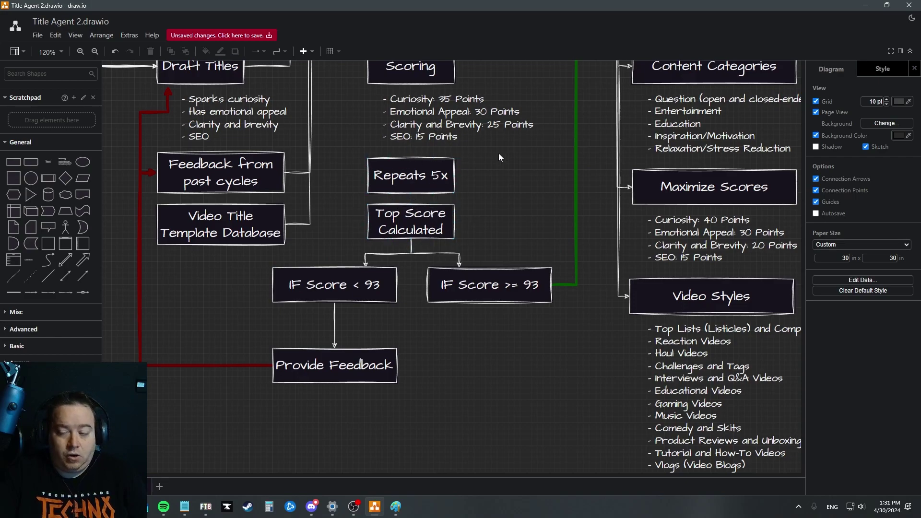
# Step: Examine how Draft Analysis + Scoring (AI #2) runs through Scoring, Repeats 5x and Top Score Calculated to the two score conditions
pyautogui.scroll(2, 344, 171)
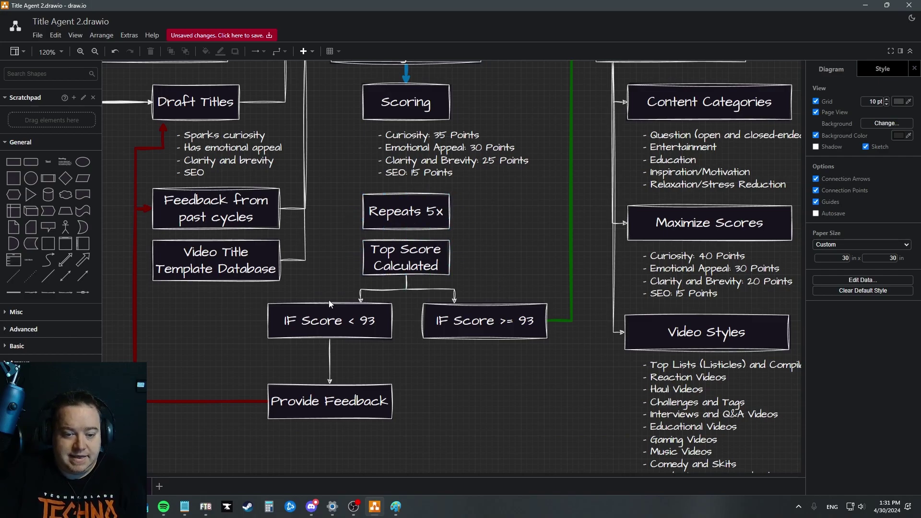
pyautogui.moveTo(422, 384); pyautogui.dragTo(470, 406)
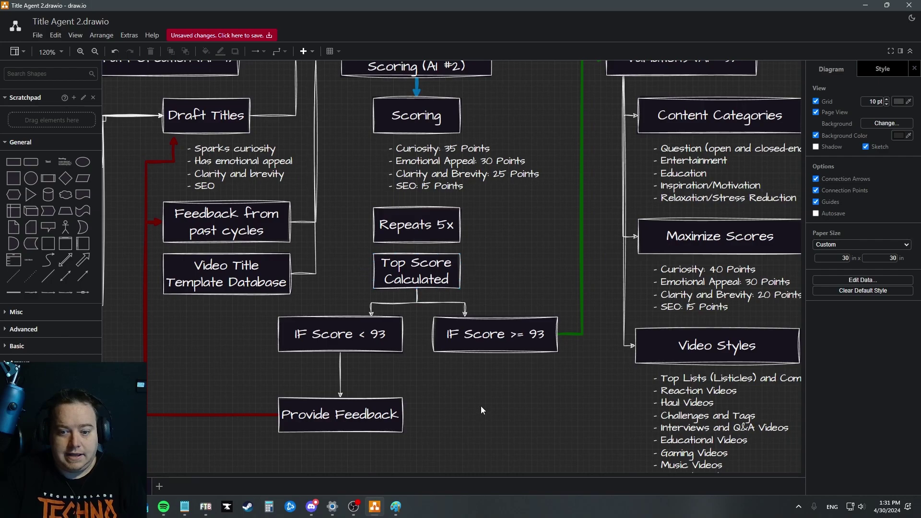
pyautogui.scroll(2, 580, 384)
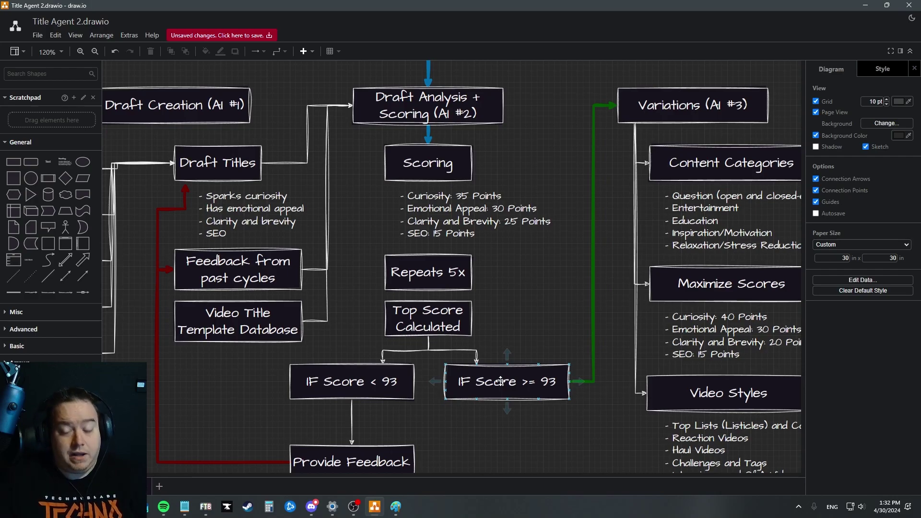
pyautogui.click(517, 303)
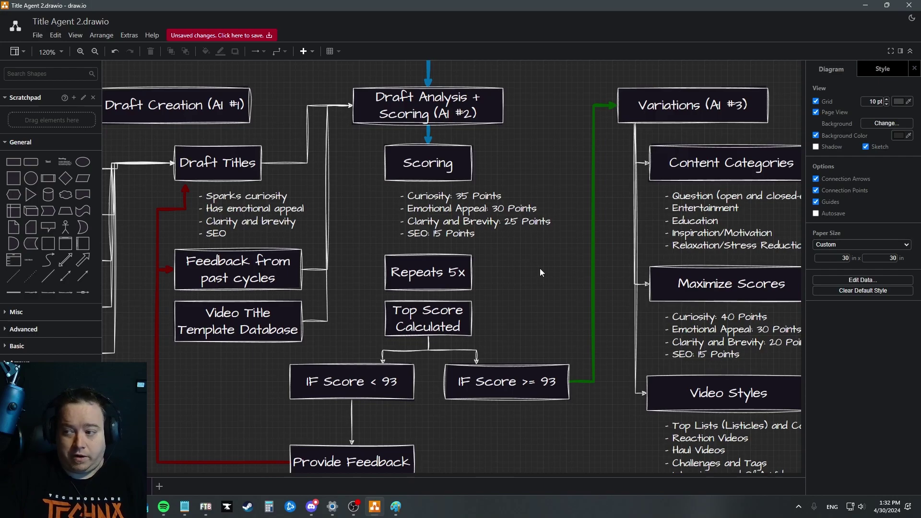
pyautogui.scroll(-2, 494, 430)
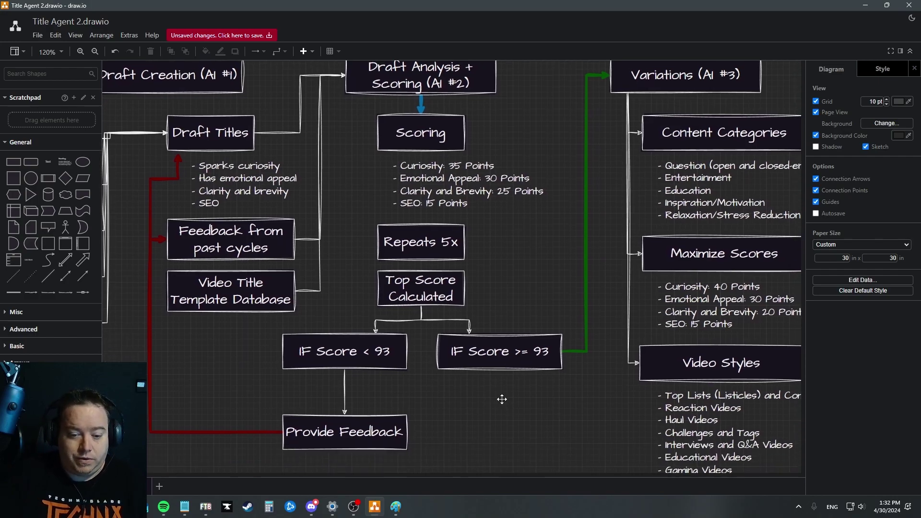
pyautogui.click(361, 336)
pyautogui.click(425, 374)
pyautogui.scroll(1, 450, 406)
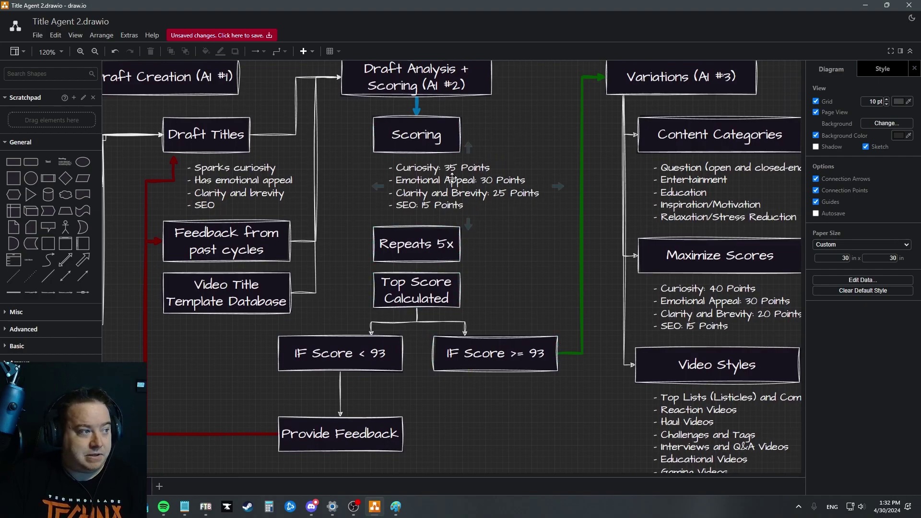
pyautogui.scroll(1, 598, 333)
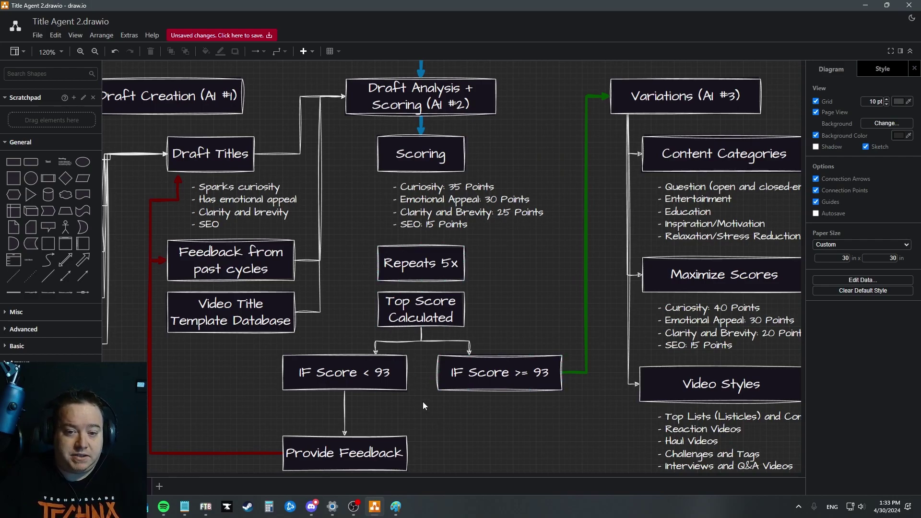
pyautogui.scroll(1, 417, 385)
pyautogui.scroll(-2, 422, 406)
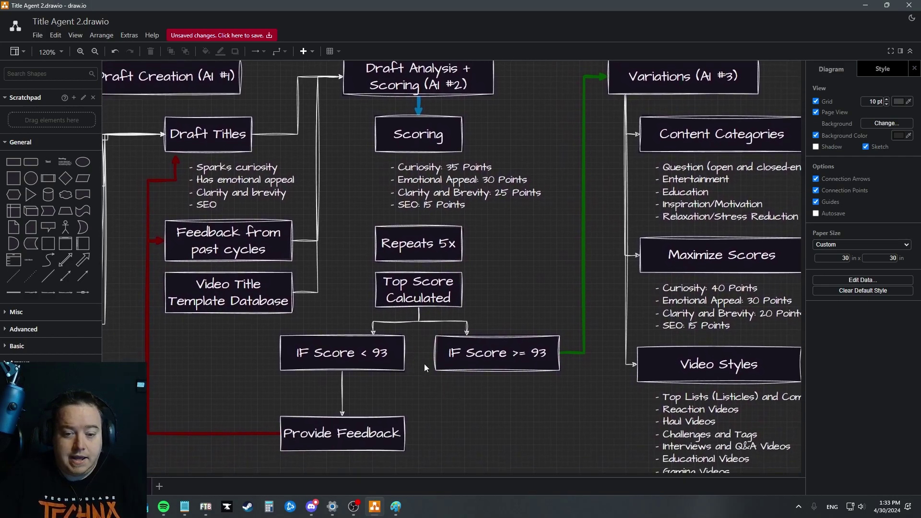
pyautogui.scroll(1, 336, 117)
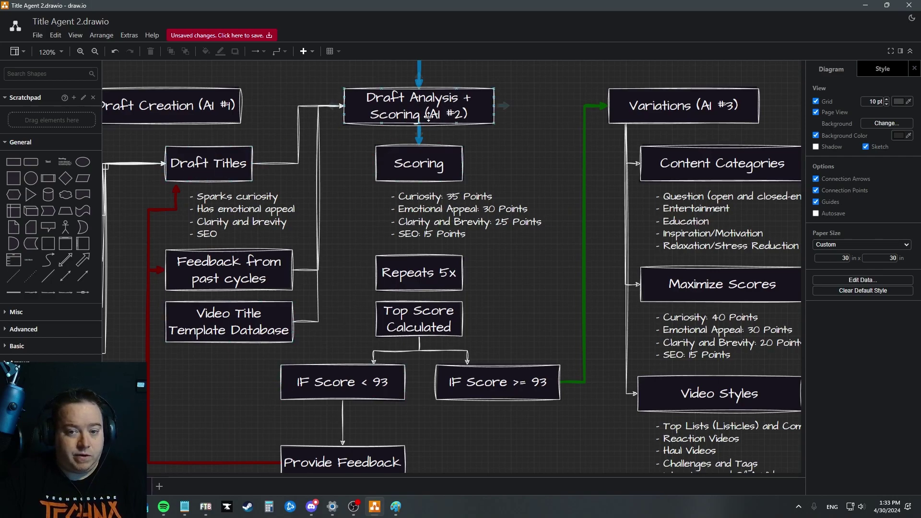
# Step: Examine the red feedback loop from Provide Feedback to Draft Titles and past-cycle feedback, and the passing IF Score >= 93 branch
pyautogui.moveTo(454, 451); pyautogui.dragTo(466, 439)
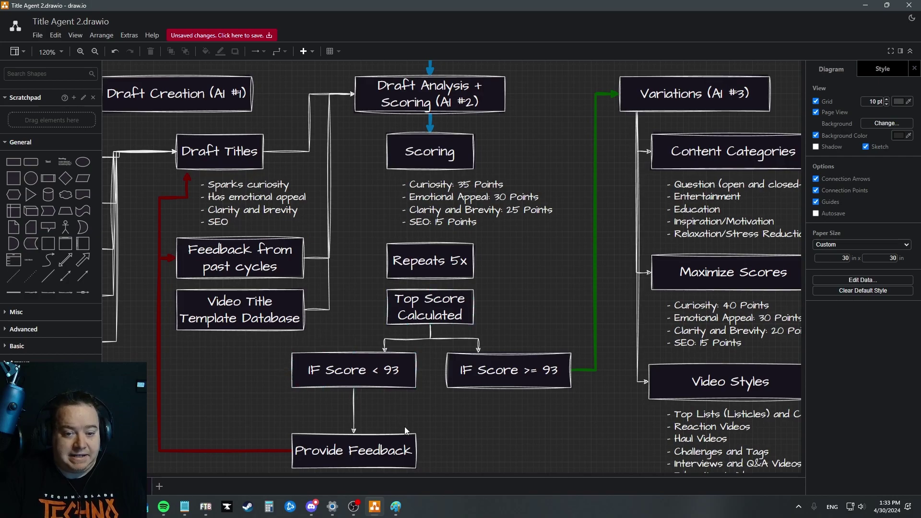
pyautogui.moveTo(488, 433)
pyautogui.mouseDown()
pyautogui.moveTo(488, 412)
pyautogui.moveTo(491, 432)
pyautogui.mouseUp()
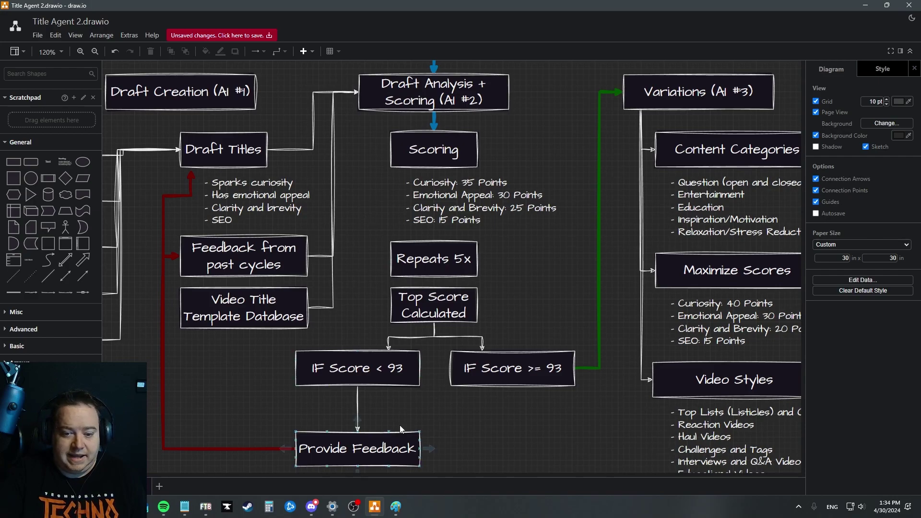
pyautogui.click(447, 278)
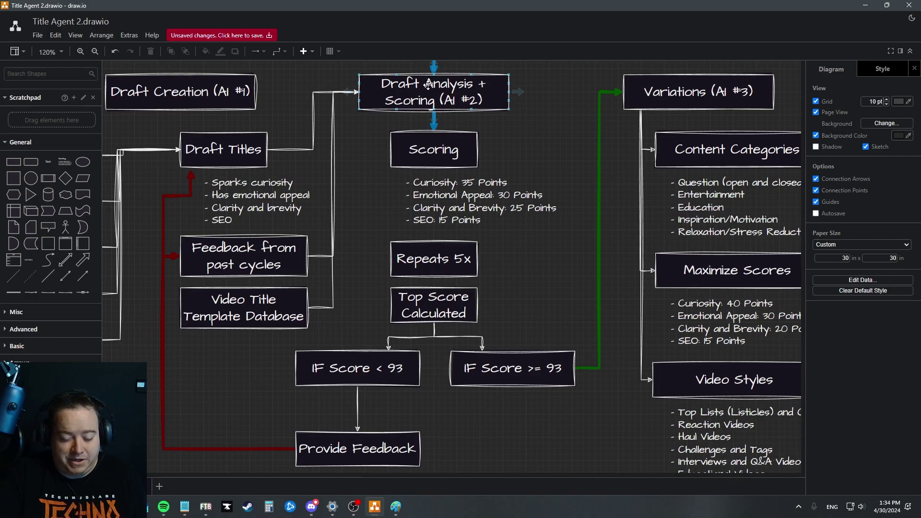
pyautogui.click(396, 380)
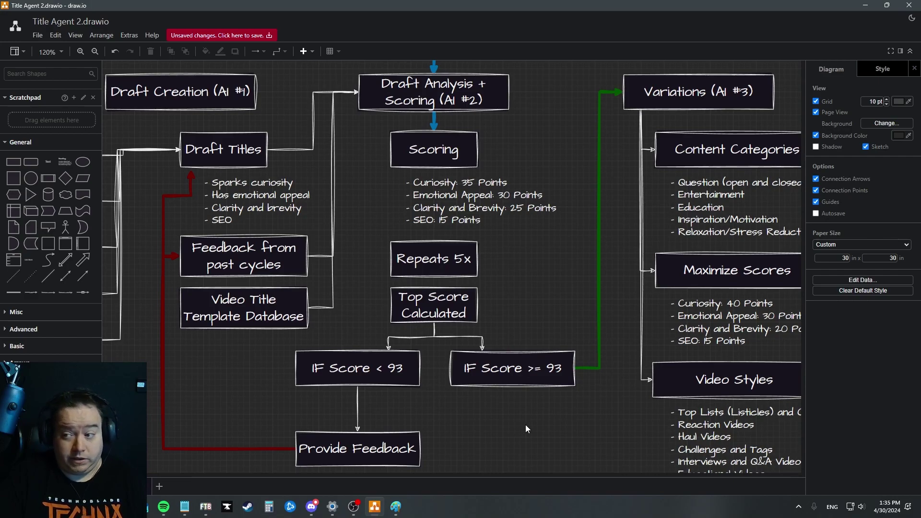
pyautogui.moveTo(559, 428)
pyautogui.mouseDown()
pyautogui.moveTo(574, 427)
pyautogui.moveTo(530, 422)
pyautogui.moveTo(542, 429)
pyautogui.mouseUp()
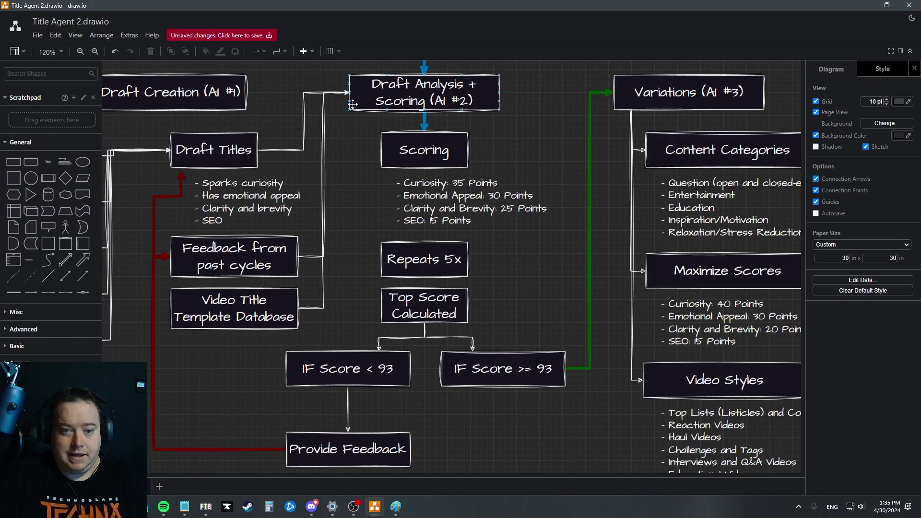
pyautogui.moveTo(352, 161); pyautogui.dragTo(364, 178)
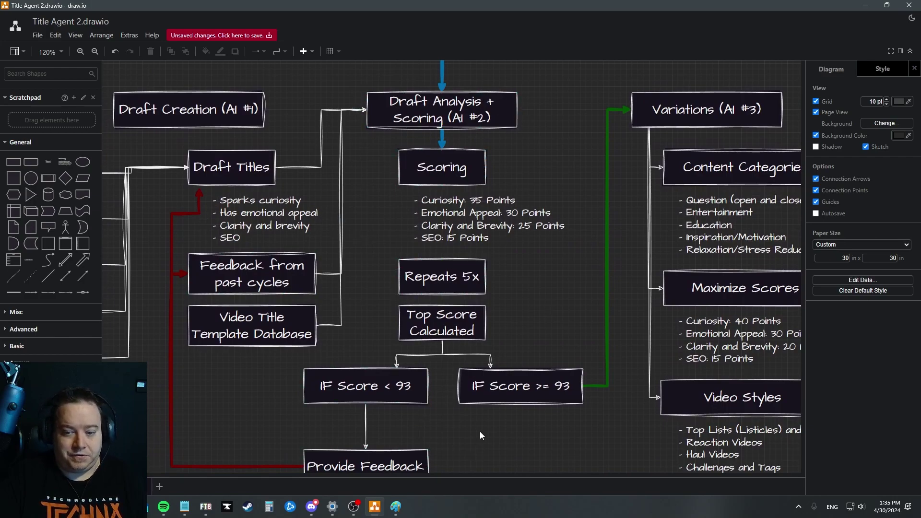
pyautogui.scroll(-1, 541, 467)
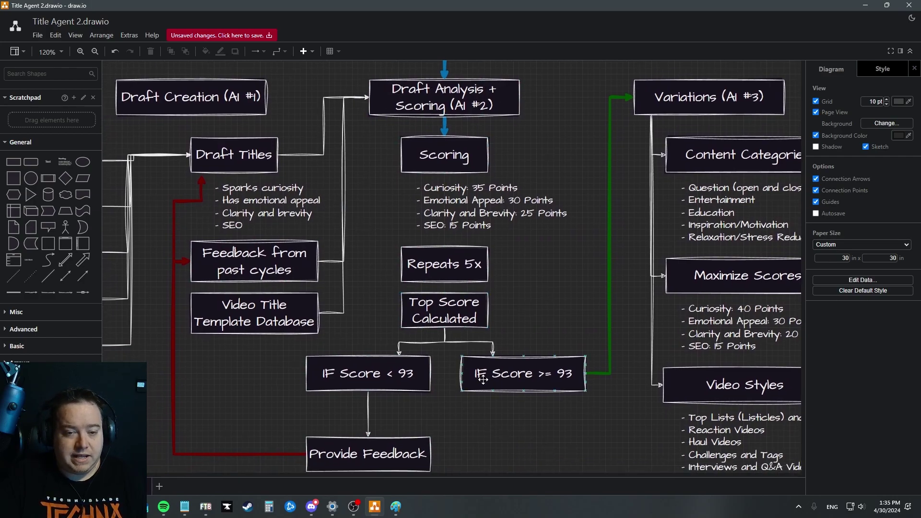
pyautogui.moveTo(581, 440); pyautogui.dragTo(583, 439)
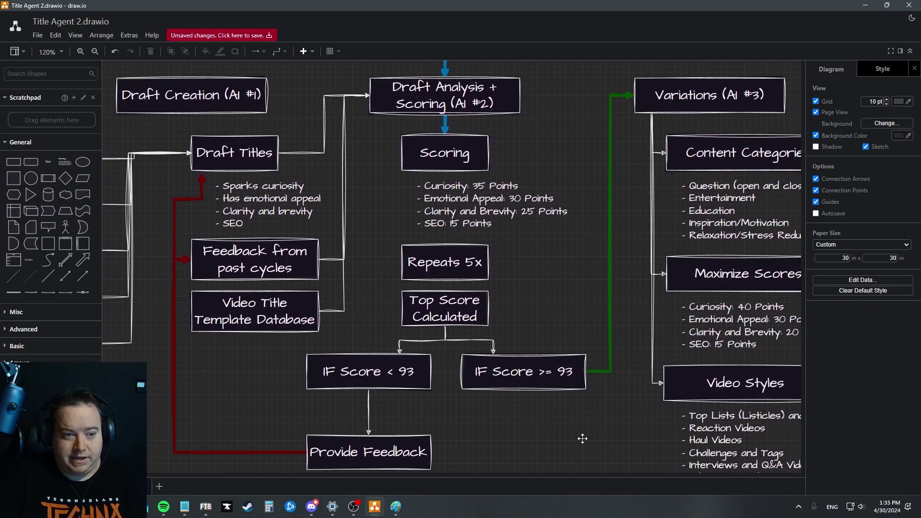
pyautogui.click(489, 383)
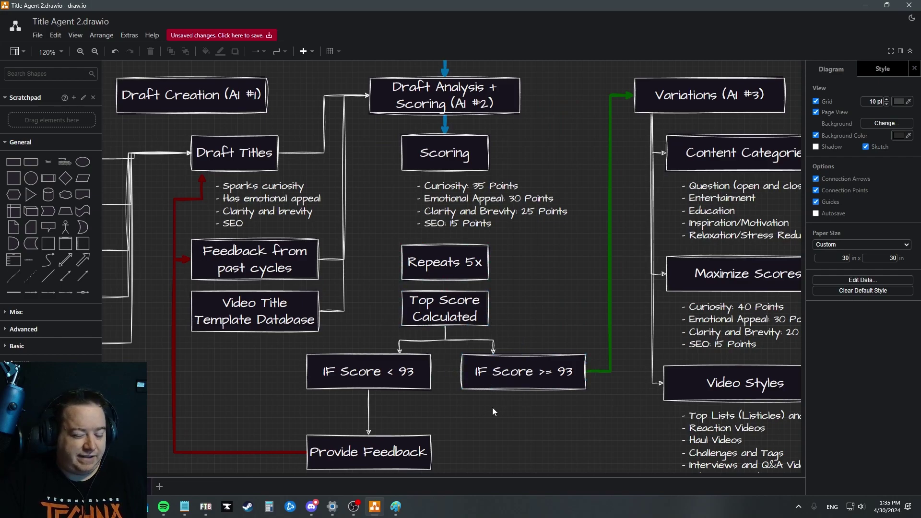
pyautogui.click(497, 423)
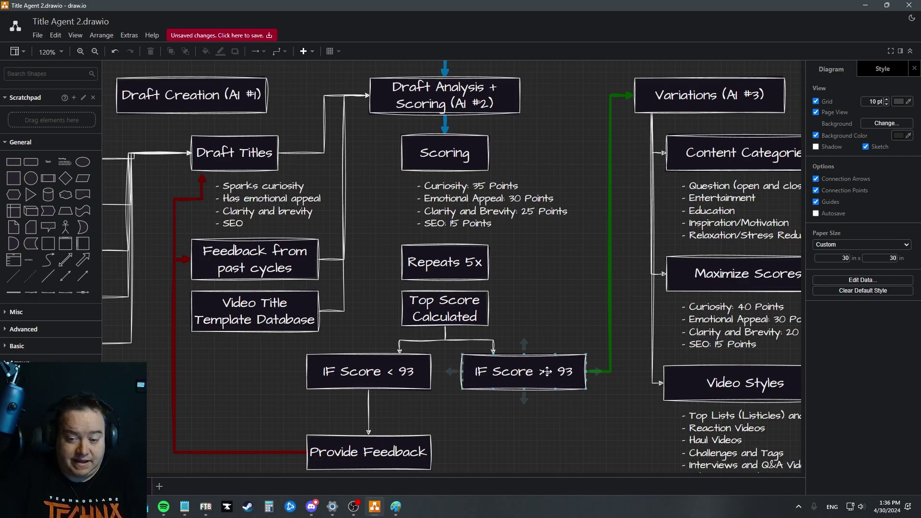
# Step: Examine the green path into Variations (AI #3) and its Content Categories, Maximize Scores and Video Styles lists, comparing them with the earlier AI columns
pyautogui.moveTo(628, 430); pyautogui.dragTo(325, 430)
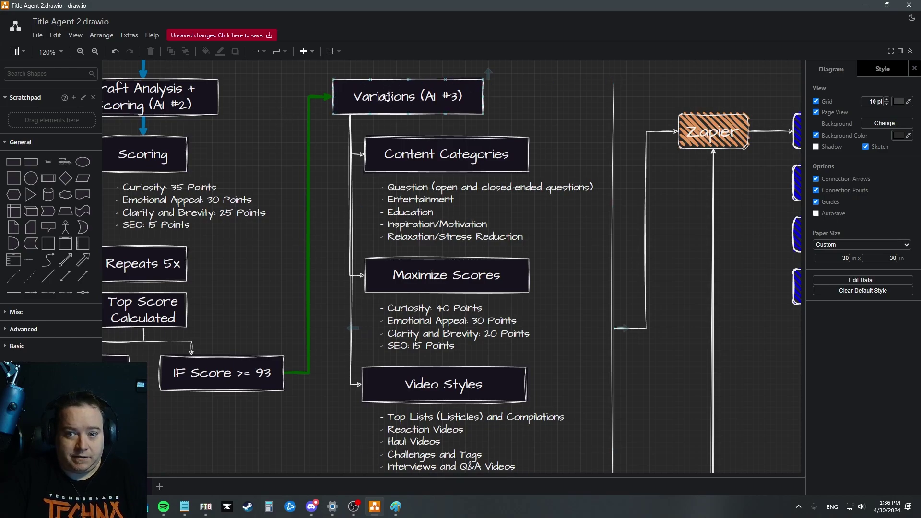
pyautogui.moveTo(259, 130); pyautogui.dragTo(582, 142)
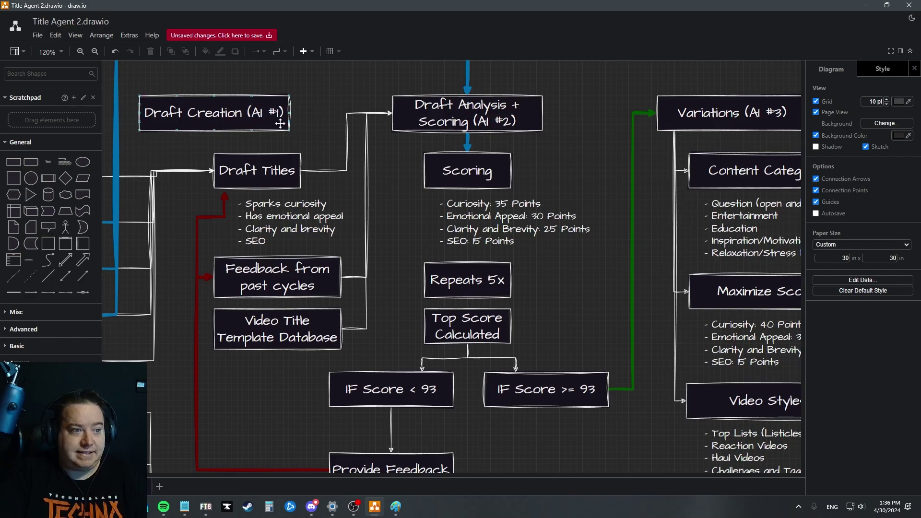
pyautogui.click(284, 176)
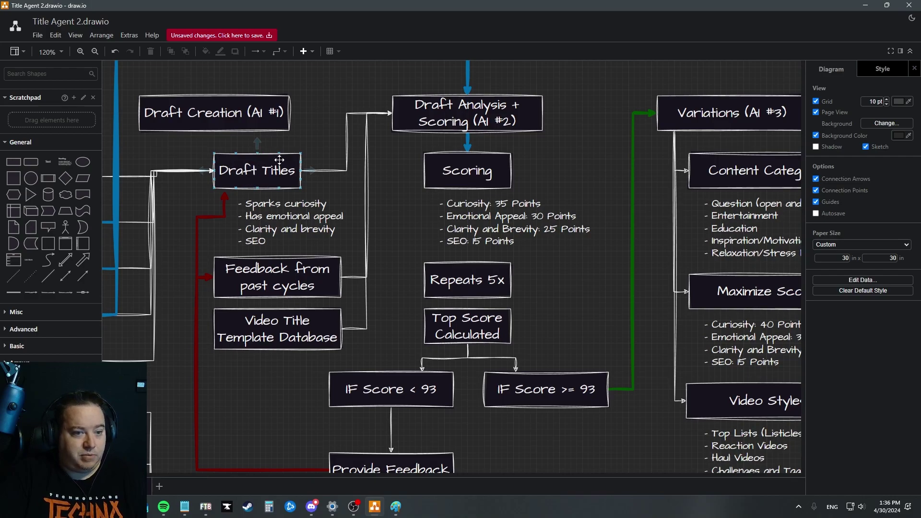
pyautogui.moveTo(661, 215); pyautogui.dragTo(539, 204)
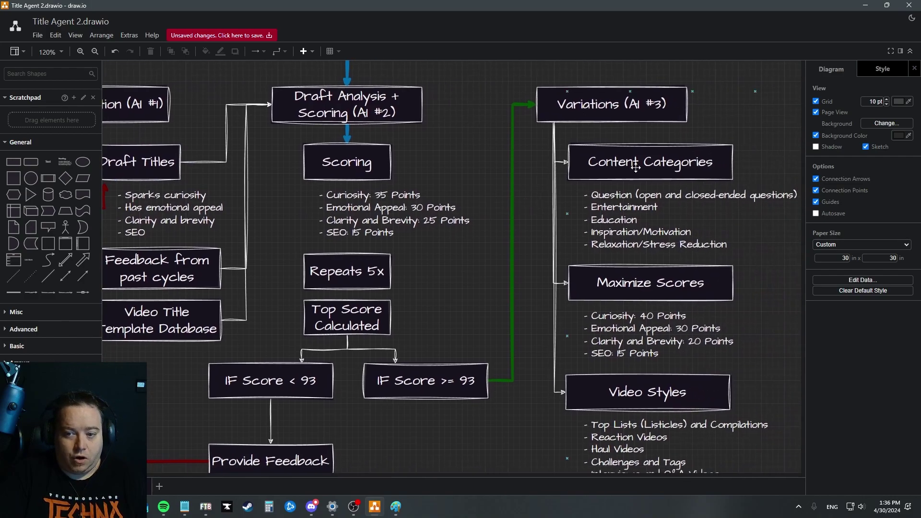
pyautogui.moveTo(517, 426); pyautogui.dragTo(316, 416)
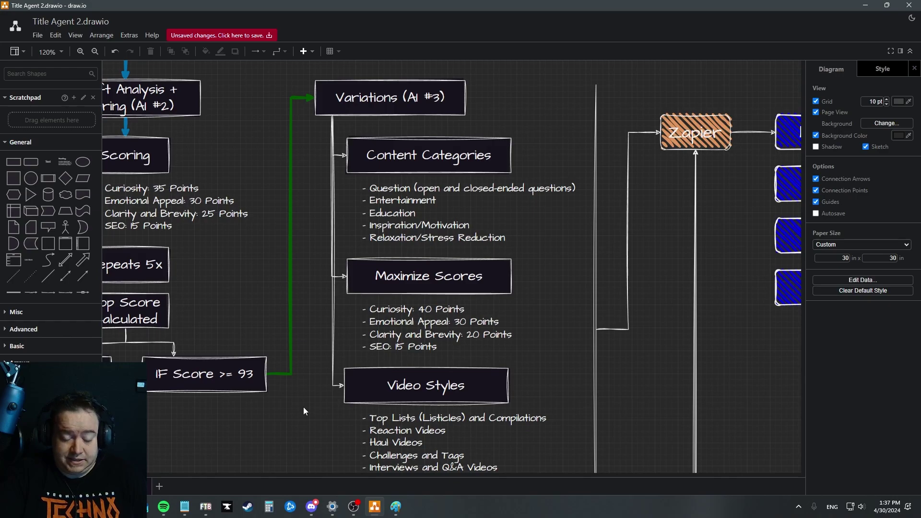
pyautogui.moveTo(307, 414); pyautogui.dragTo(341, 428)
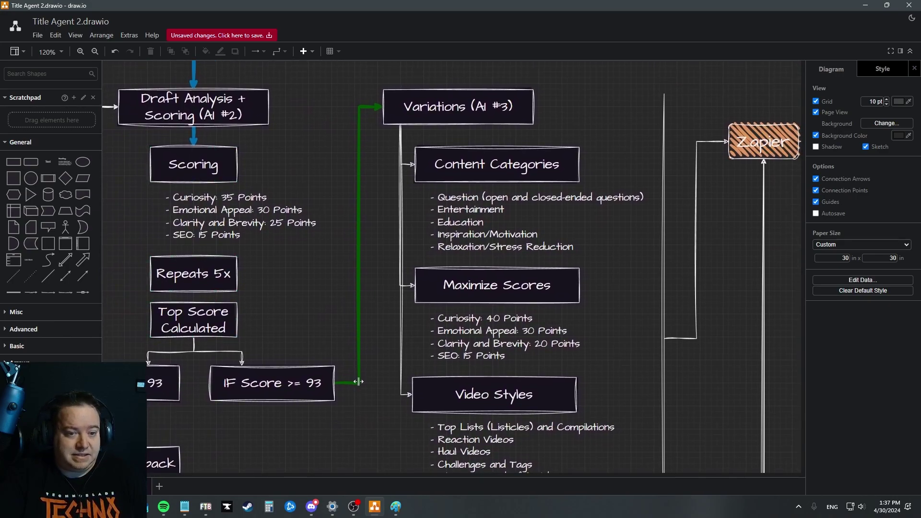
pyautogui.moveTo(375, 426); pyautogui.dragTo(304, 420)
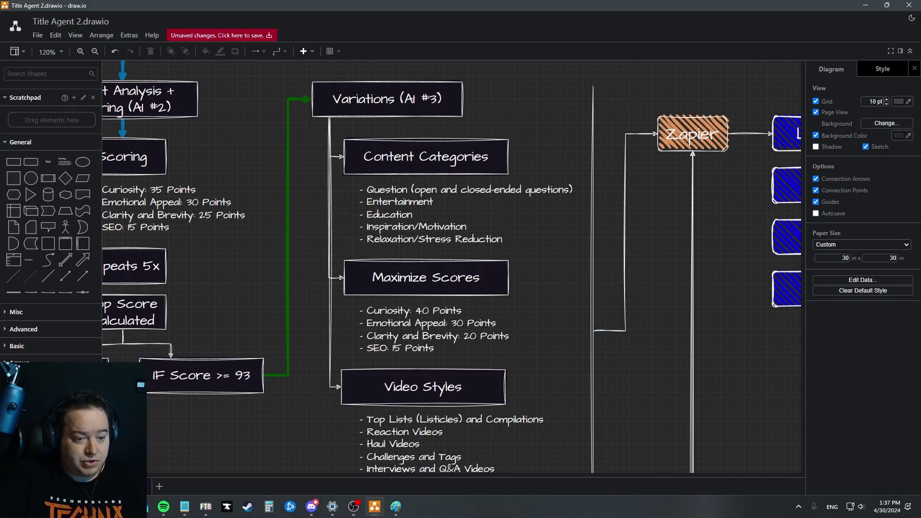
pyautogui.moveTo(225, 311); pyautogui.dragTo(283, 297)
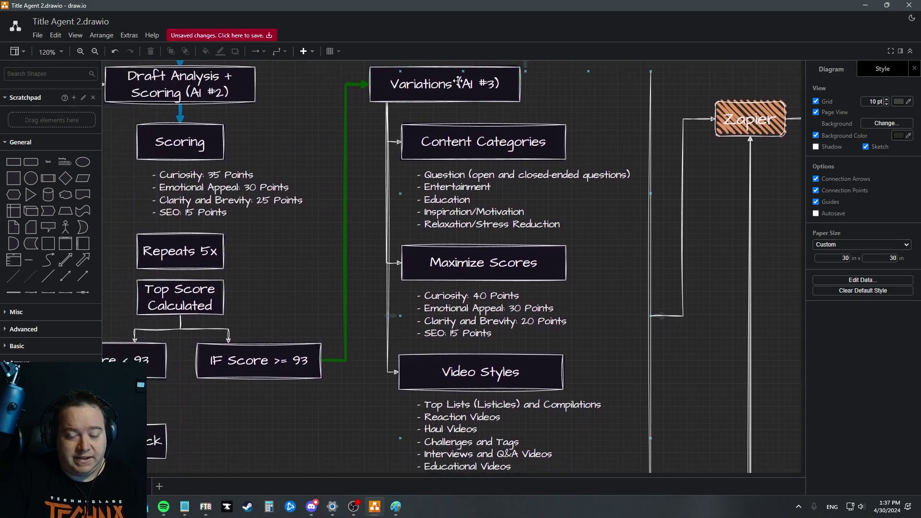
pyautogui.moveTo(673, 97); pyautogui.dragTo(620, 126)
pyautogui.moveTo(239, 136); pyautogui.dragTo(183, 121)
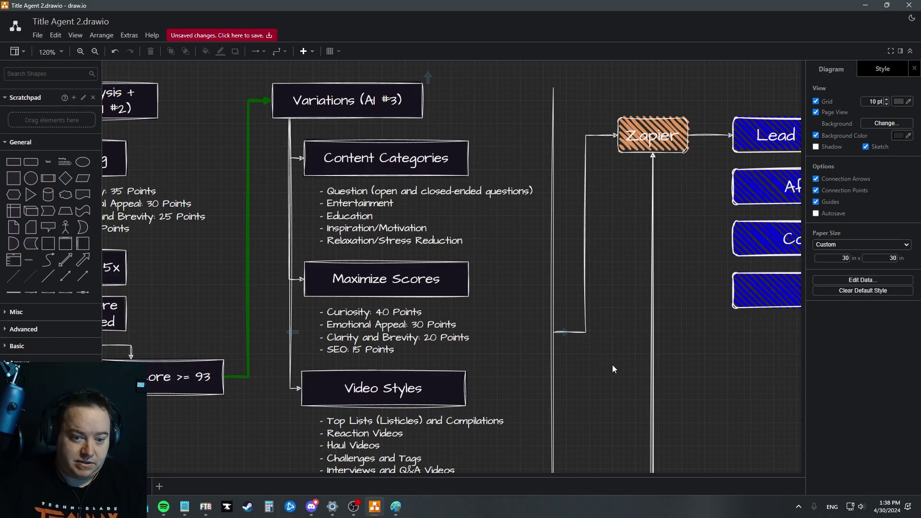
pyautogui.scroll(-3, 609, 381)
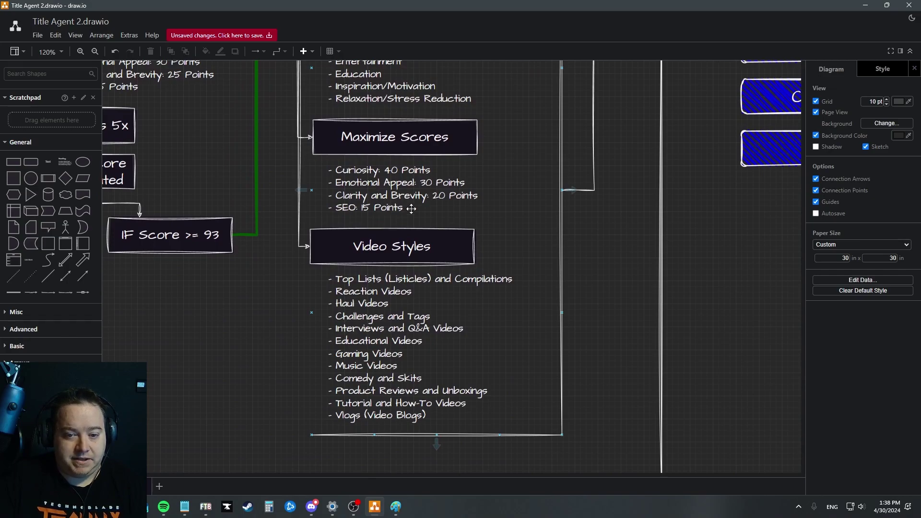
# Step: Compare the Maximize Scores point values under Variations (AI #3) with the Scoring list of Draft Analysis + Scoring (AI #2)
pyautogui.moveTo(247, 287); pyautogui.dragTo(306, 327)
pyautogui.moveTo(262, 224); pyautogui.dragTo(278, 184)
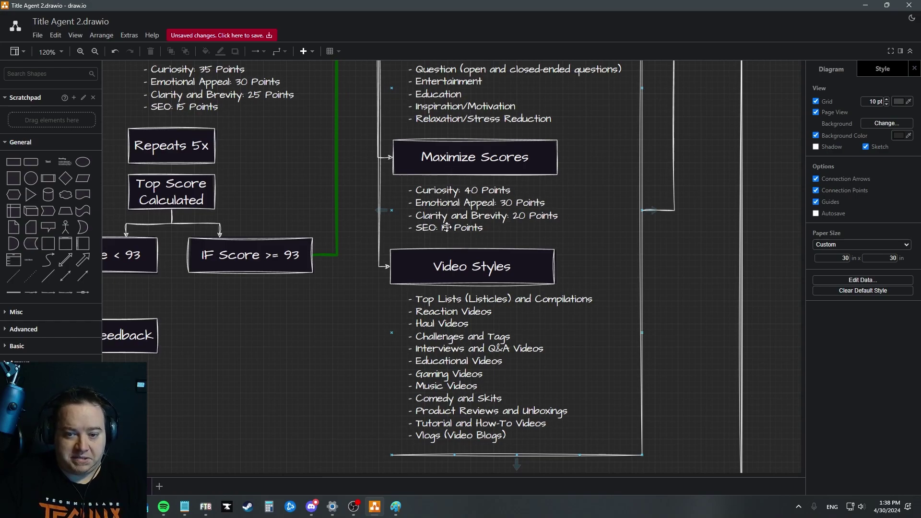
pyautogui.scroll(5, 355, 202)
pyautogui.hscroll(-7, 355, 202)
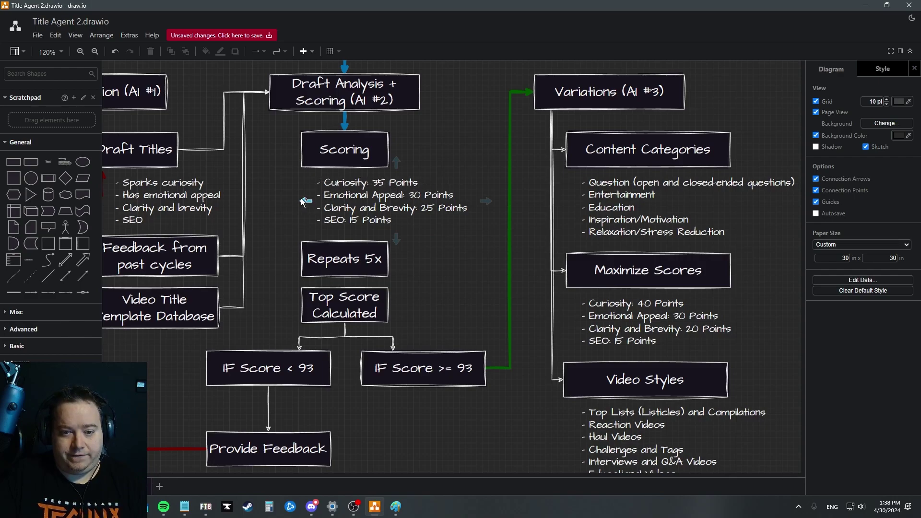
pyautogui.moveTo(525, 374); pyautogui.dragTo(334, 197)
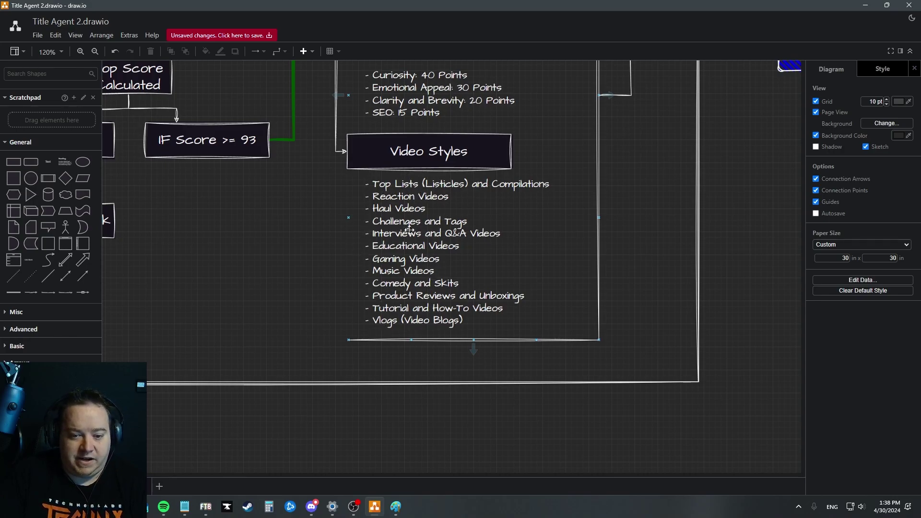
pyautogui.scroll(3, 302, 226)
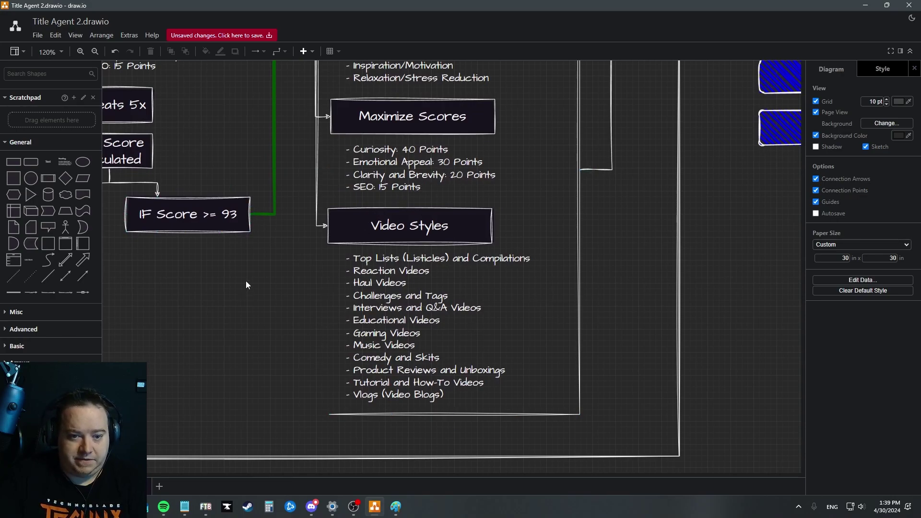
pyautogui.moveTo(245, 285); pyautogui.dragTo(382, 397)
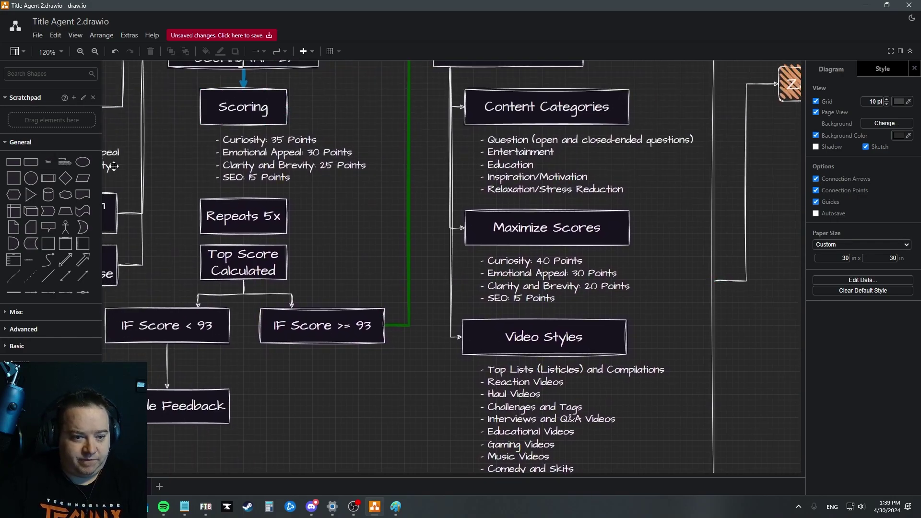
pyautogui.moveTo(440, 233); pyautogui.dragTo(381, 270)
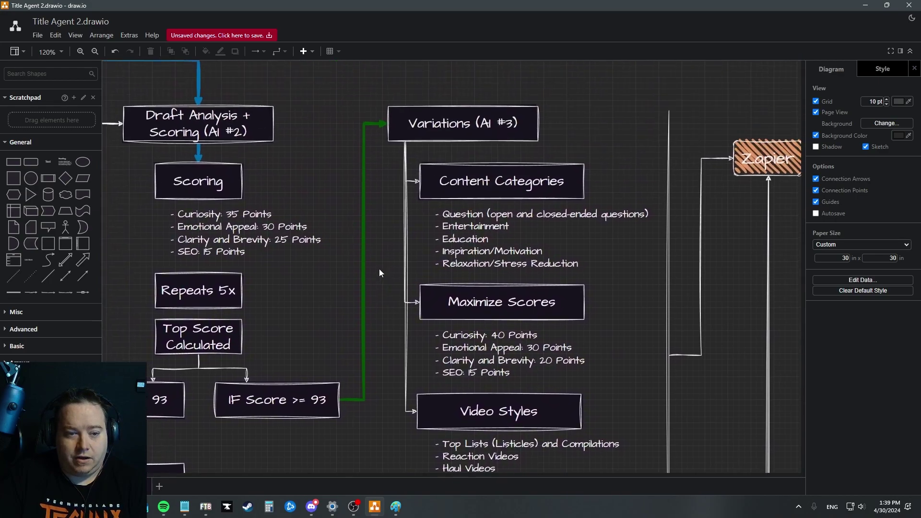
# Step: Examine the Video Styles list and the path from Variations through Zapier to Lead Follow-up, Affiliate, Courses and JVs
pyautogui.moveTo(389, 410); pyautogui.dragTo(265, 244)
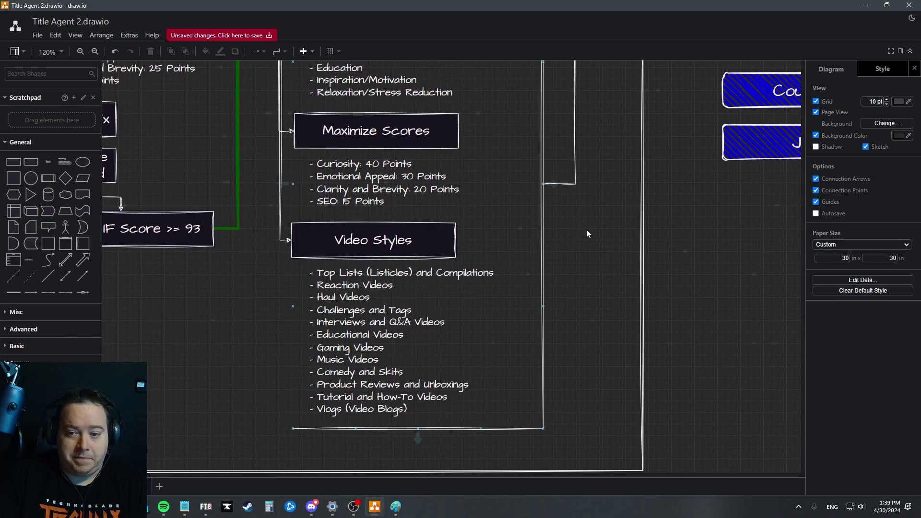
pyautogui.scroll(-4, 555, 325)
pyautogui.scroll(3, 566, 331)
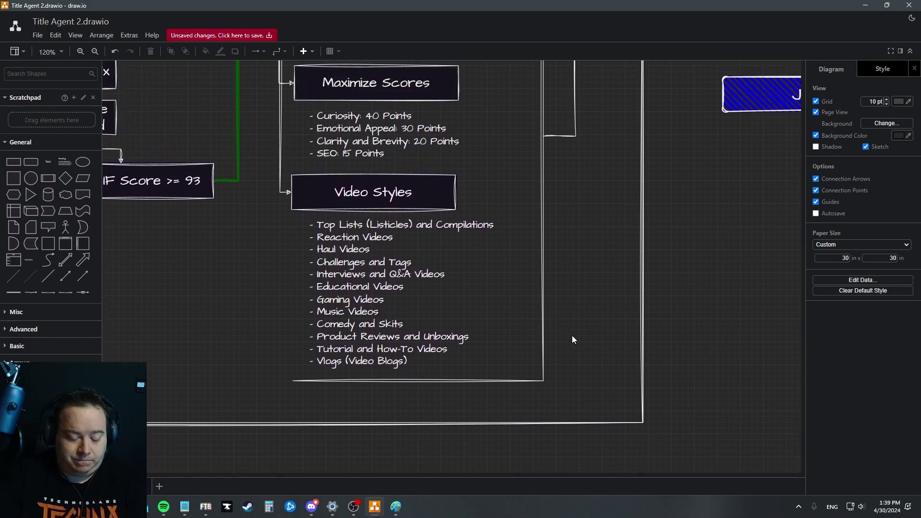
pyautogui.scroll(1, 576, 338)
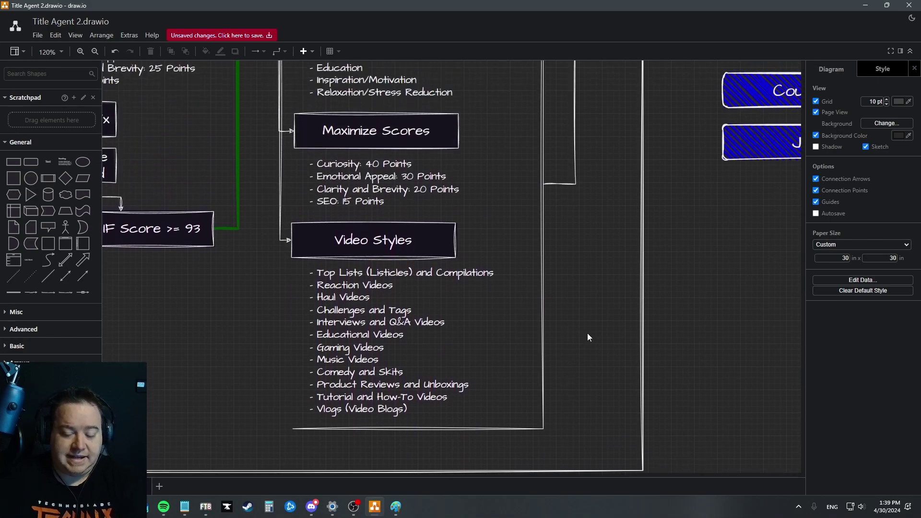
pyautogui.scroll(-3, 589, 330)
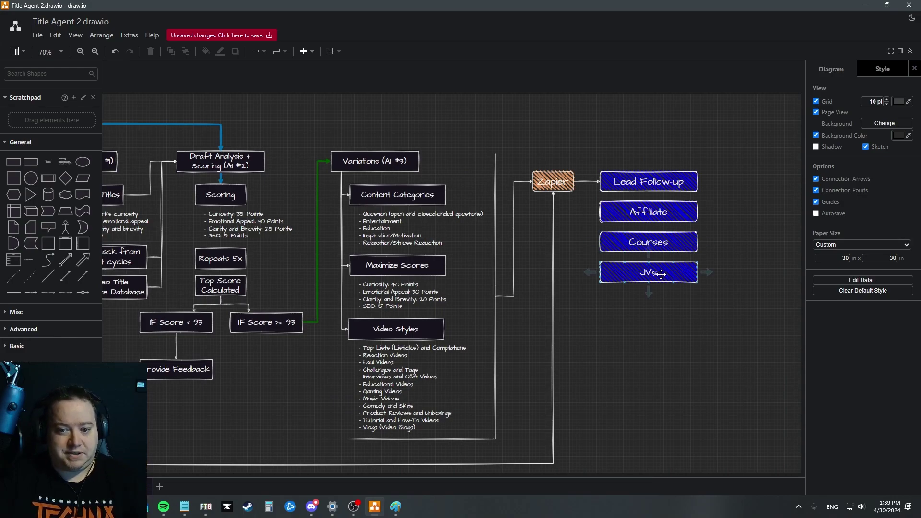
pyautogui.moveTo(612, 346); pyautogui.dragTo(799, 302)
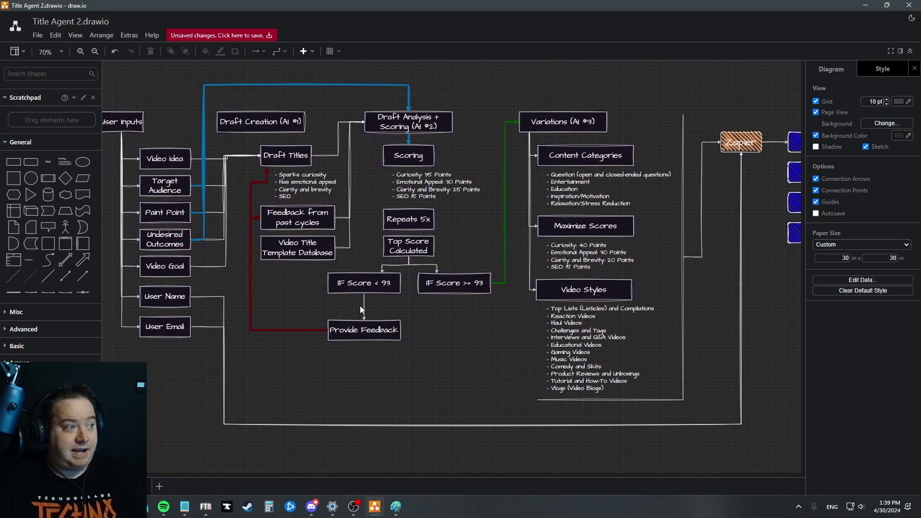
# Step: Switch to the browser with Zapier and look over the fields of the Title Submission form
pyautogui.hotkey('alt', 'Tab')
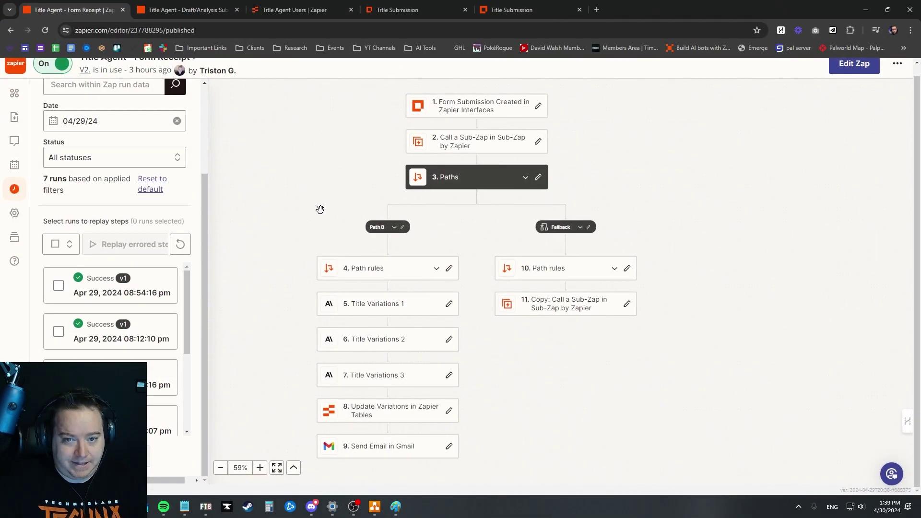
pyautogui.click(404, 9)
pyautogui.scroll(-8, 424, 335)
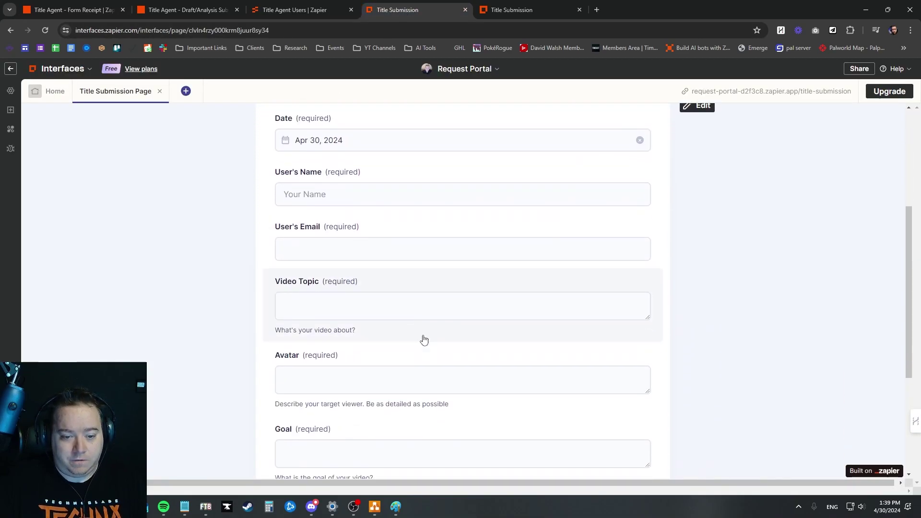
# Step: Compare the Form Receipt Zap with the steps of the Draft/Analysis Sub Zap, from Create Draft to the sub-Zap return
pyautogui.click(74, 9)
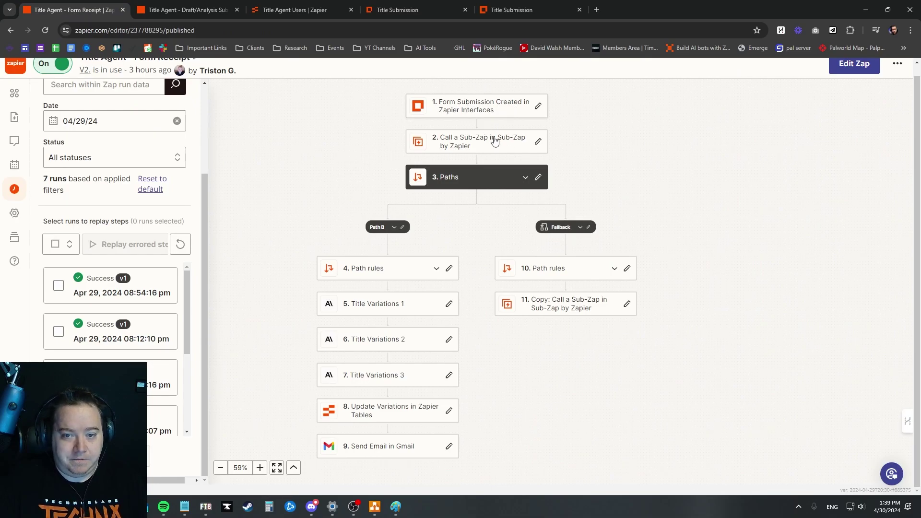
pyautogui.hotkey('ctrl', 'Tab')
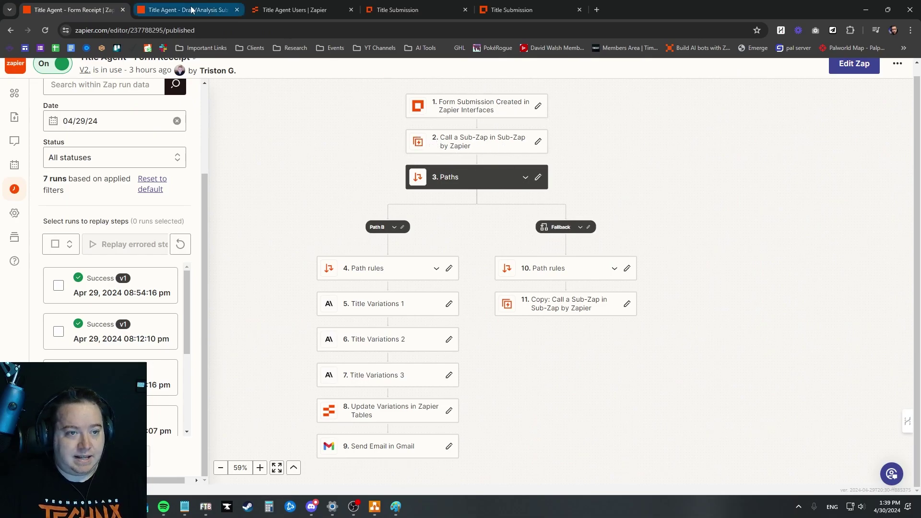
pyautogui.moveTo(462, 169); pyautogui.dragTo(498, 166)
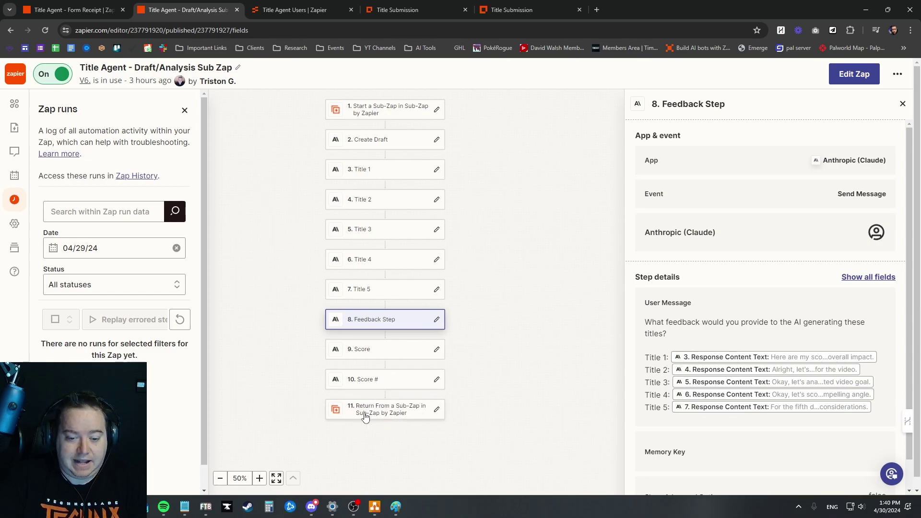
pyautogui.click(74, 10)
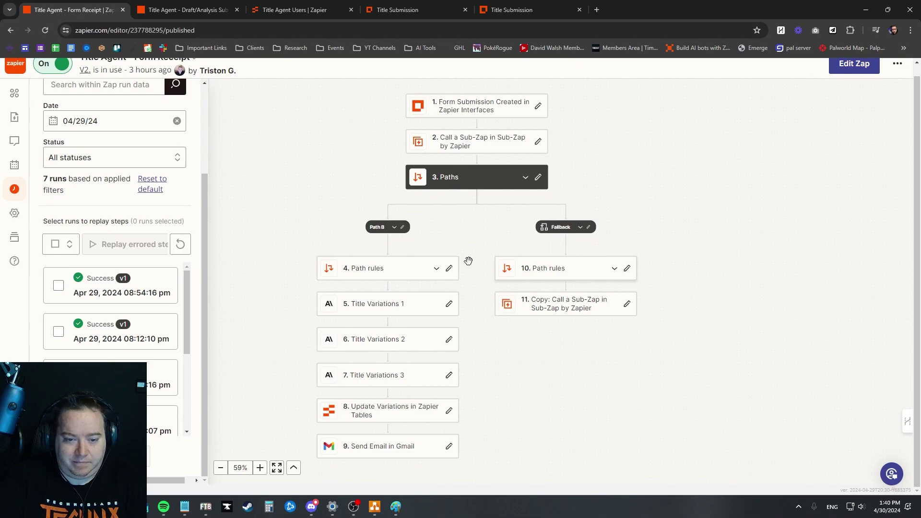
pyautogui.click(169, 10)
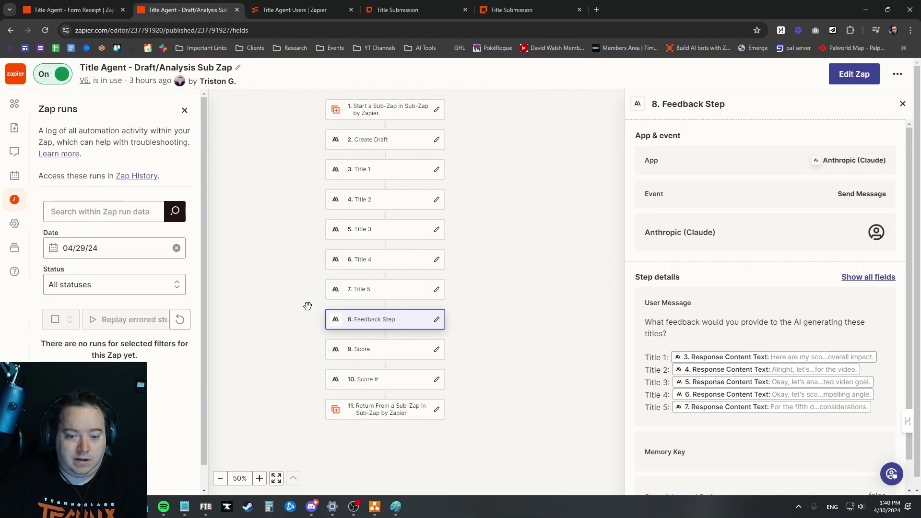
# Step: Examine the Form Receipt Zap's Fallback branch and its Path B branch with title variations, table update and Gmail email
pyautogui.click(72, 9)
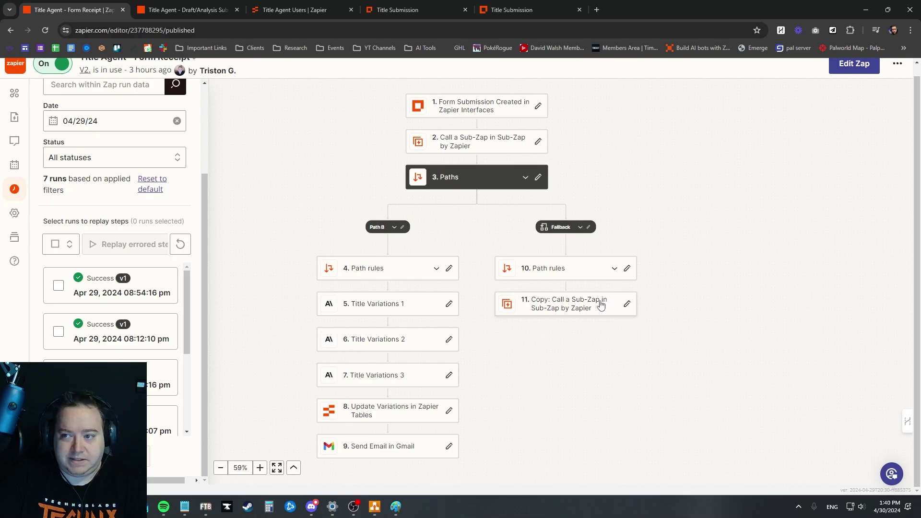
pyautogui.moveTo(670, 263)
pyautogui.mouseDown()
pyautogui.moveTo(642, 274)
pyautogui.moveTo(636, 243)
pyautogui.moveTo(678, 264)
pyautogui.mouseUp()
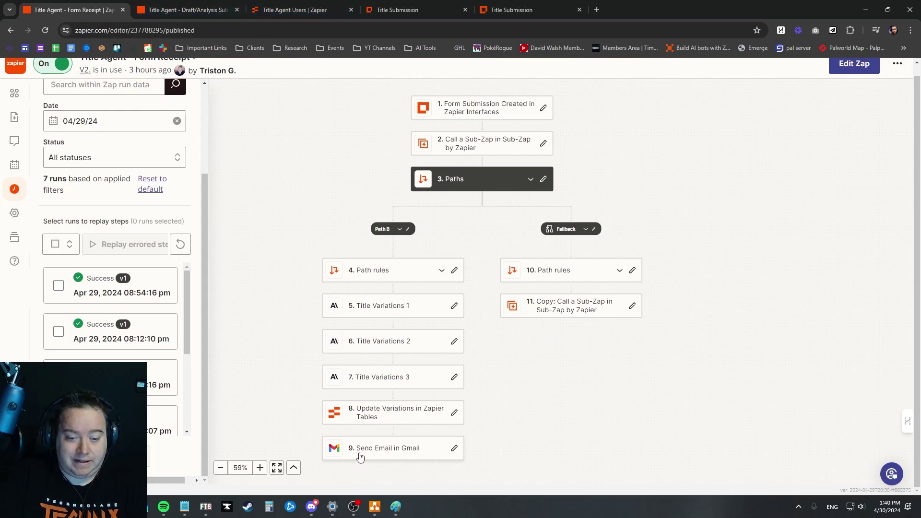
pyautogui.scroll(-1, 549, 403)
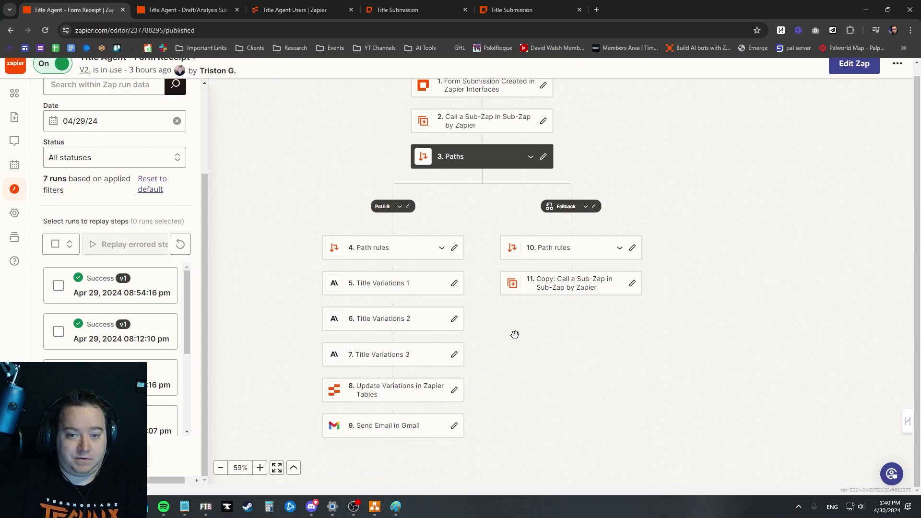
pyautogui.scroll(1, 507, 329)
# Step: Review the Title Submission form from Date through Pain Points down to its submit control
pyautogui.click(408, 10)
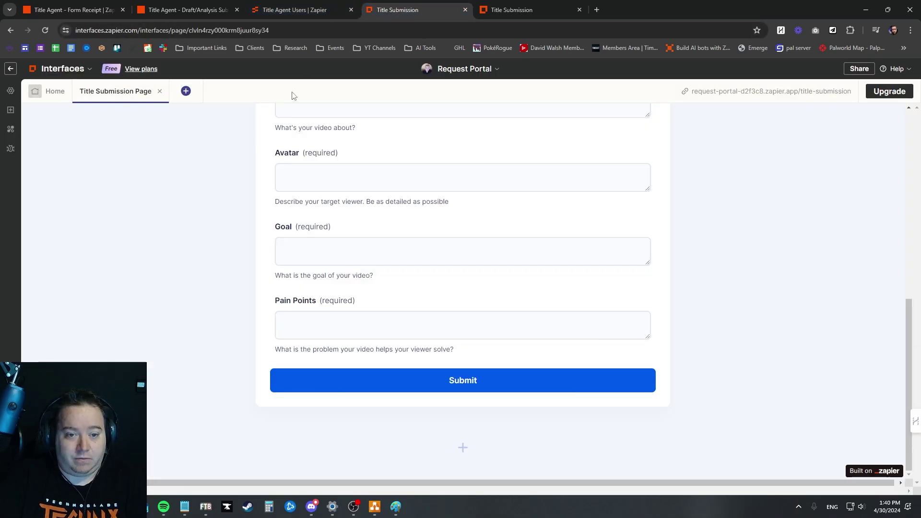
pyautogui.scroll(7, 226, 233)
pyautogui.scroll(-2, 255, 263)
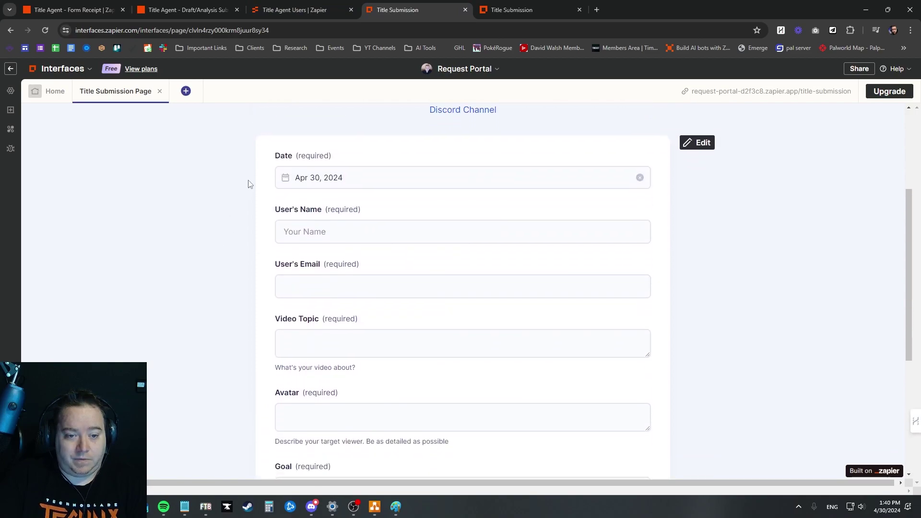
pyautogui.scroll(-2, 313, 182)
pyautogui.scroll(-4, 248, 225)
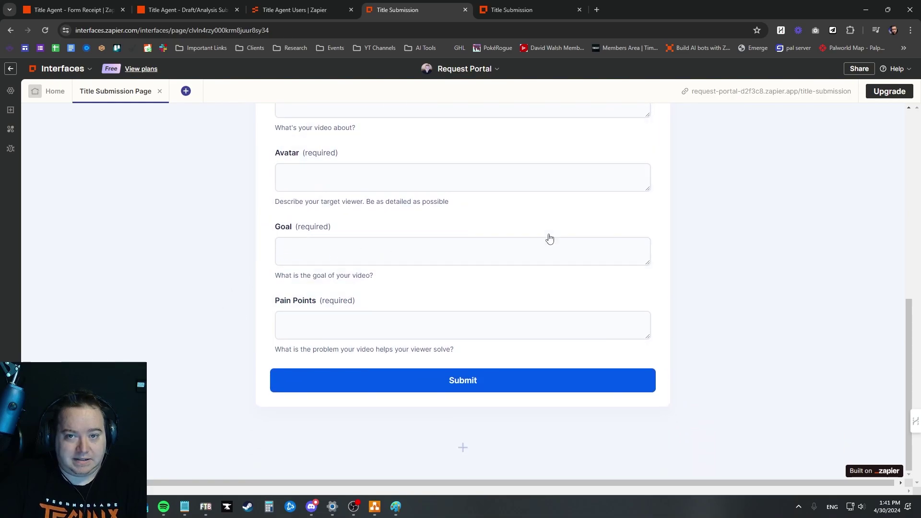
# Step: Examine the stored submissions in the Title Agent Users table, including the entries under Variations - 1, 2 and 3
pyautogui.click(288, 10)
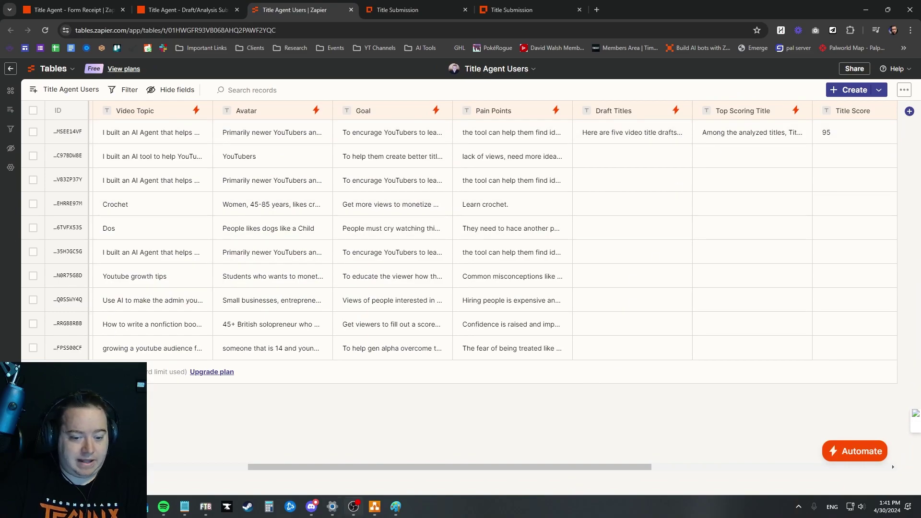
pyautogui.moveTo(373, 467); pyautogui.dragTo(683, 470)
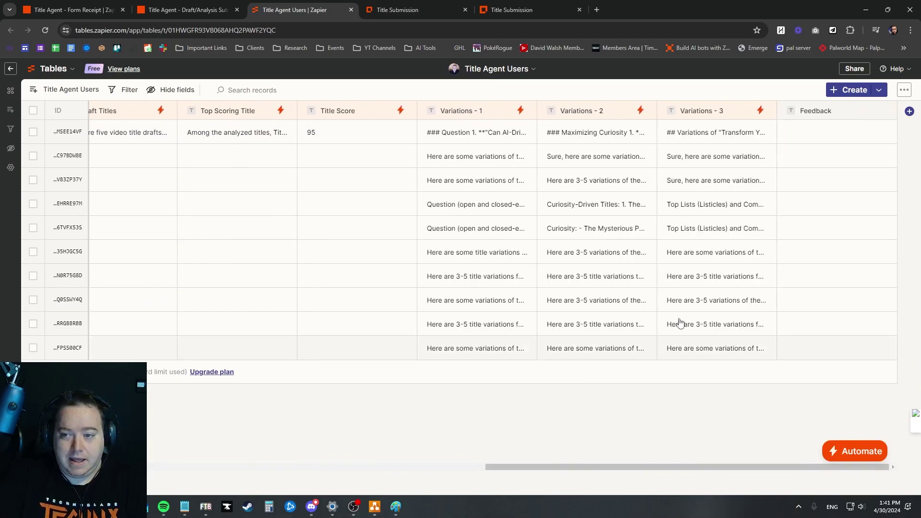
pyautogui.click(484, 332)
pyautogui.click(589, 329)
pyautogui.click(711, 325)
pyautogui.doubleClick(710, 322)
pyautogui.click(685, 390)
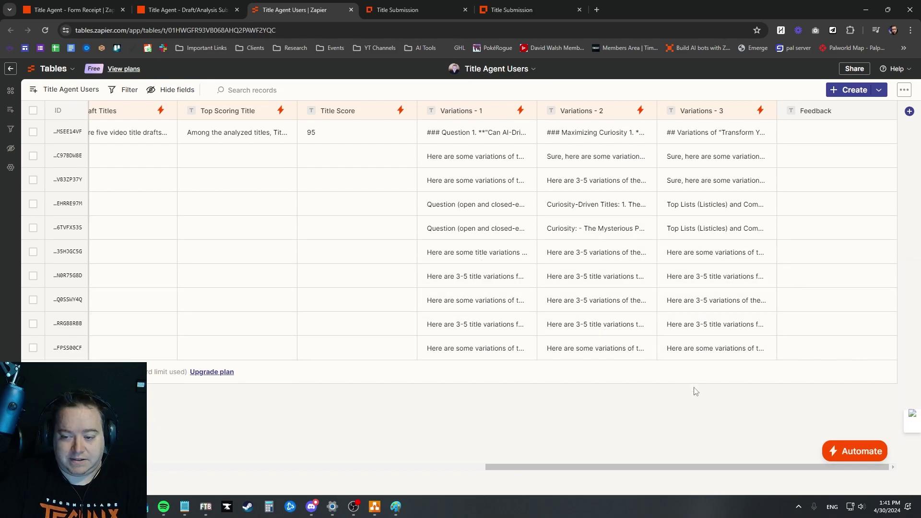
# Step: Check the workflow diagram again and switch to the HARPA AI chat to view the opening messages of Title Agent 2.0
pyautogui.click(873, 4)
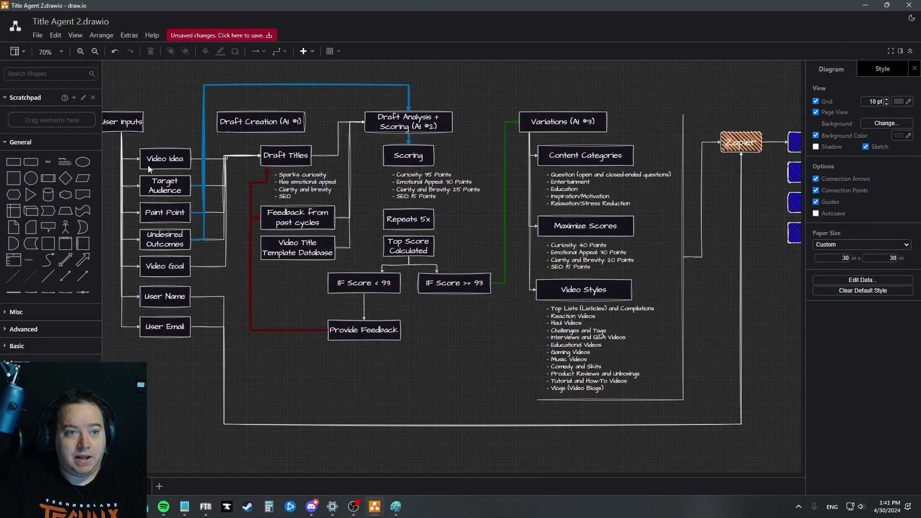
pyautogui.hotkey('alt', 'Tab')
pyautogui.scroll(20, 672, 165)
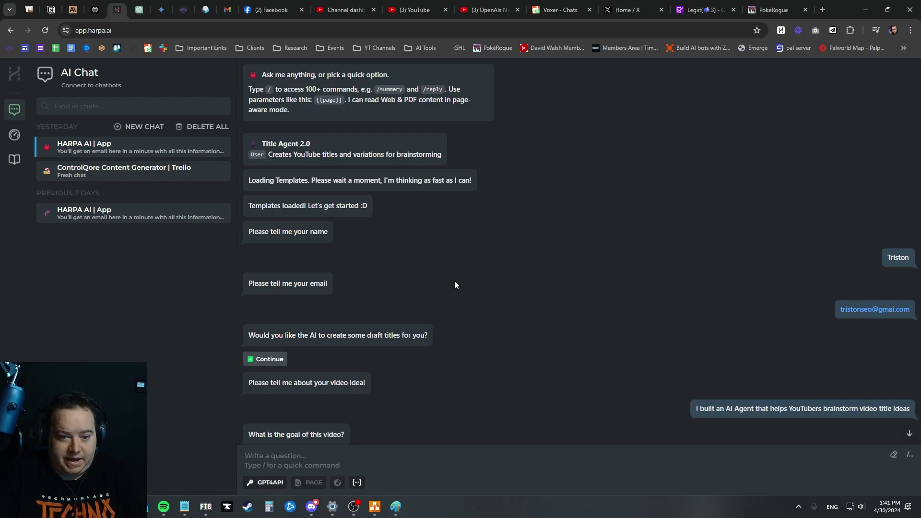
pyautogui.tripleClick(259, 181)
pyautogui.click(482, 238)
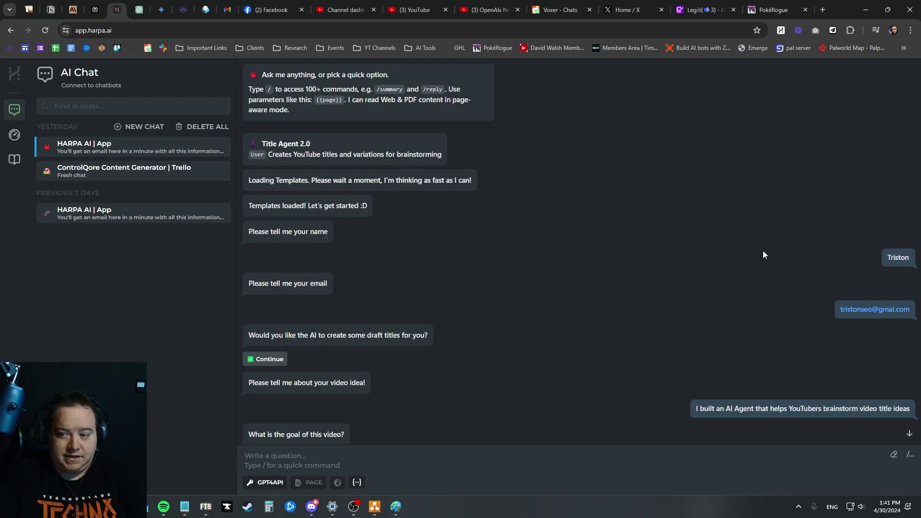
# Step: Read the video idea, goal, undesired outcomes and audience answers in the chat, along with the generated title drafts
pyautogui.scroll(-4, 711, 312)
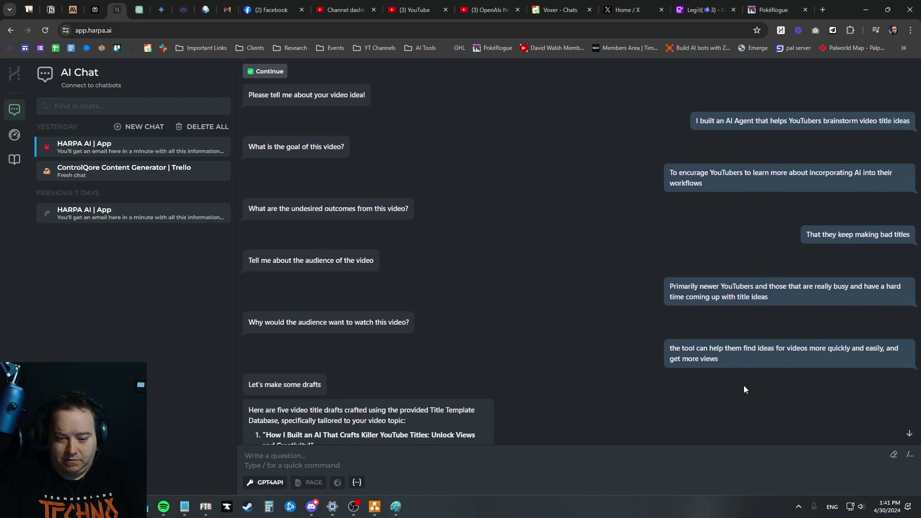
pyautogui.scroll(-6, 612, 338)
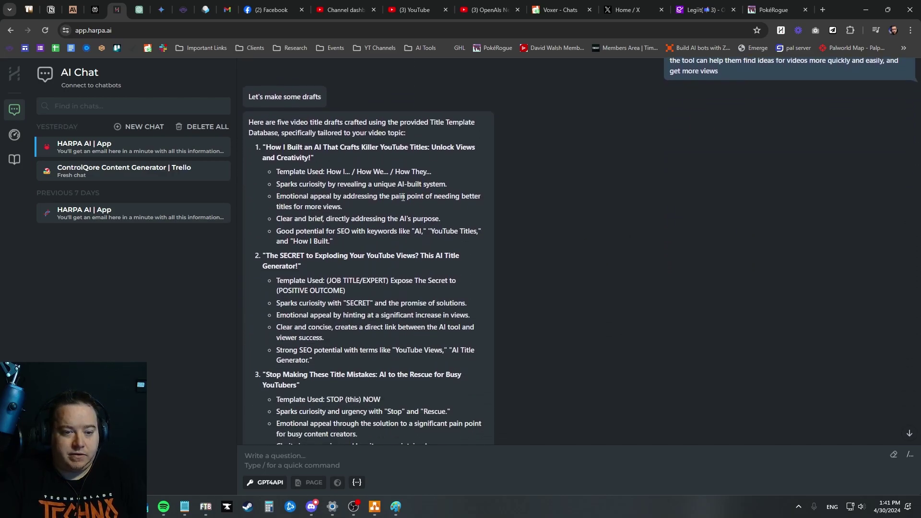
pyautogui.scroll(-2, 533, 229)
pyautogui.scroll(2, 570, 235)
# Step: Examine the analysis of the first draft title, from its Curiosity rating through the total score and overall analysis
pyautogui.scroll(-7, 576, 242)
pyautogui.scroll(-6, 576, 241)
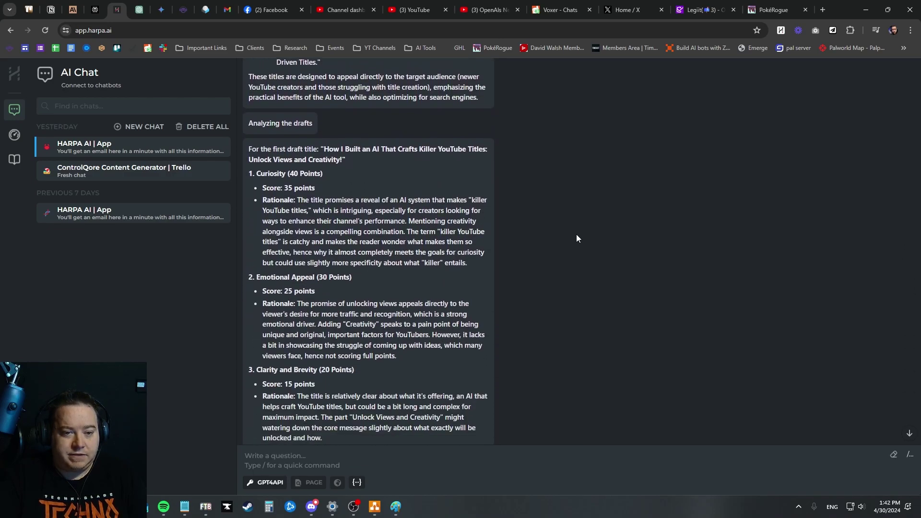
pyautogui.scroll(-1, 576, 235)
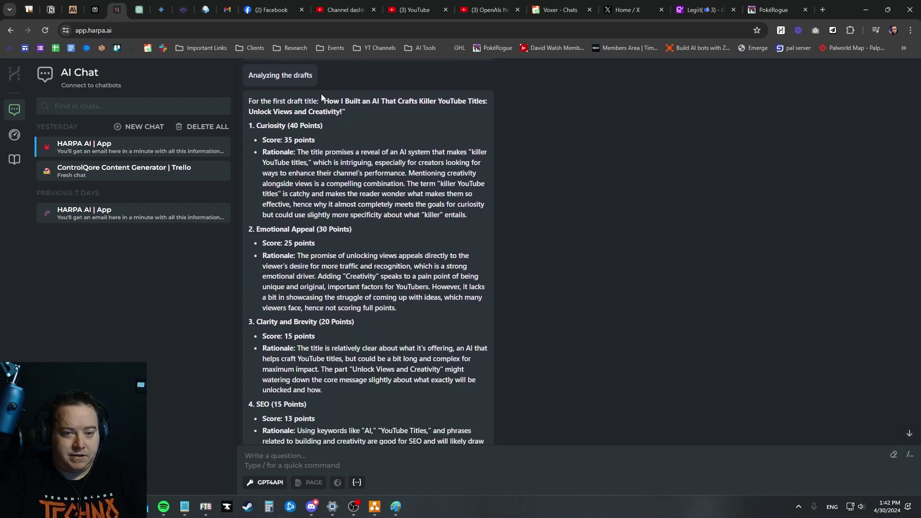
pyautogui.moveTo(323, 101); pyautogui.dragTo(343, 113)
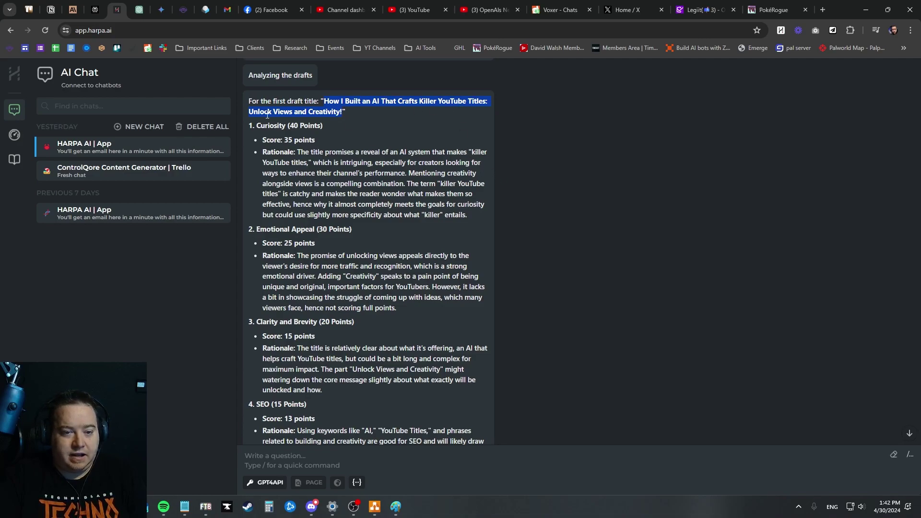
pyautogui.scroll(-4, 549, 278)
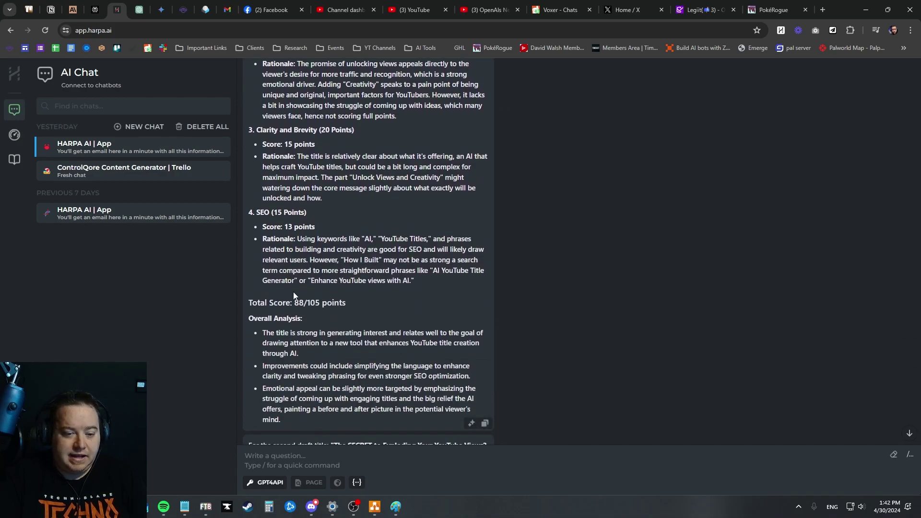
pyautogui.scroll(6, 558, 314)
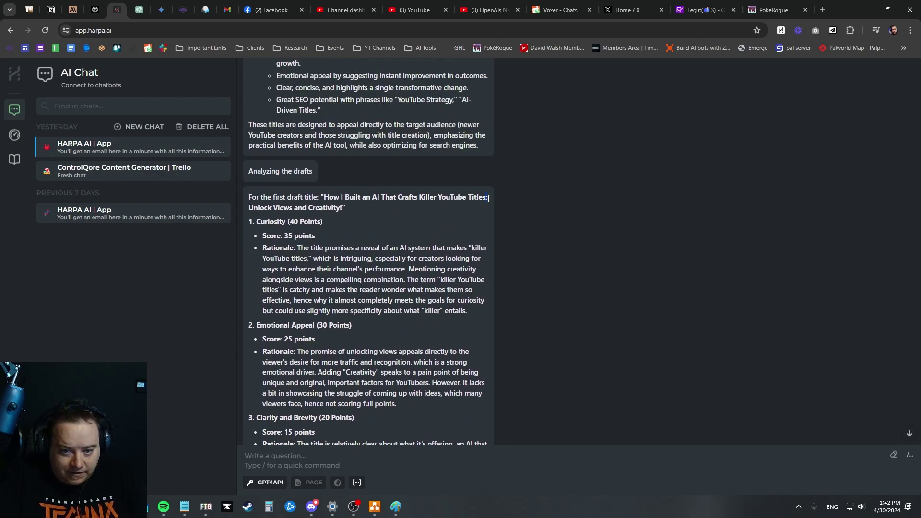
pyautogui.scroll(-10, 557, 289)
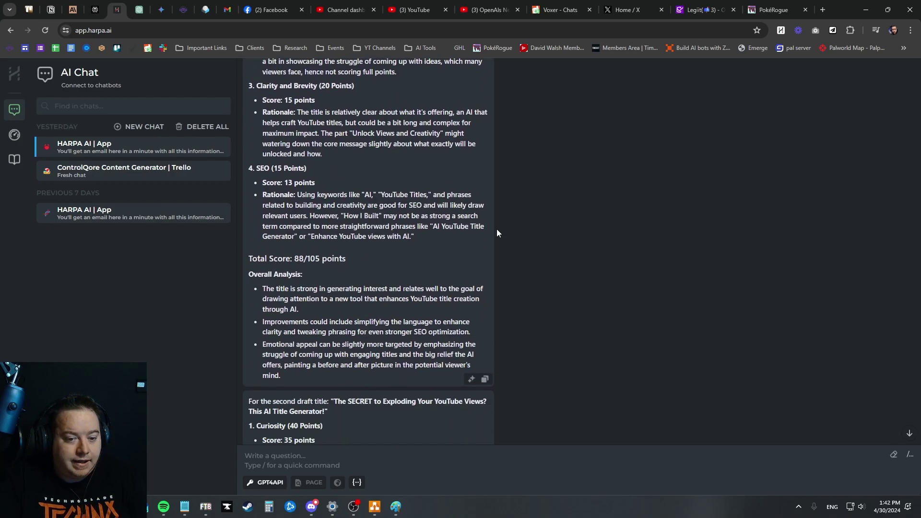
pyautogui.scroll(2, 476, 209)
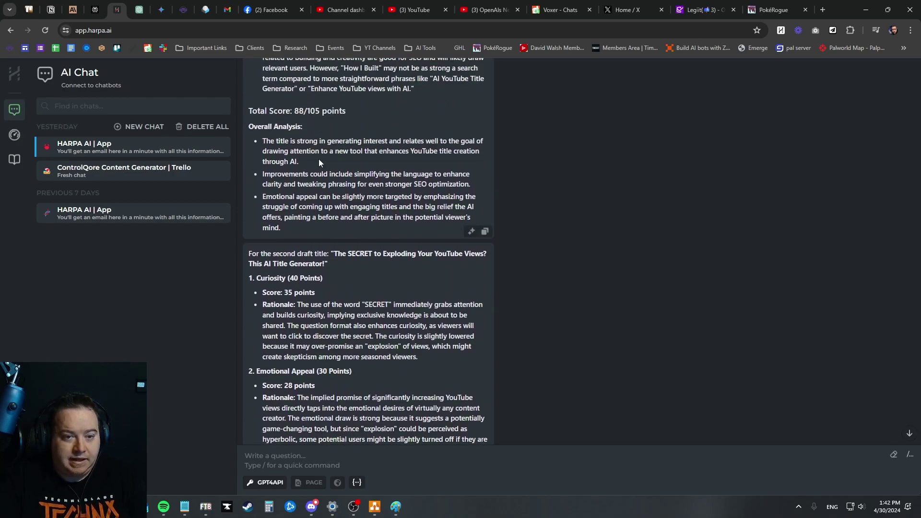
# Step: Read the second draft title's scoring for curiosity, emotional appeal, clarity and SEO, along with its overall analysis
pyautogui.scroll(-3, 365, 185)
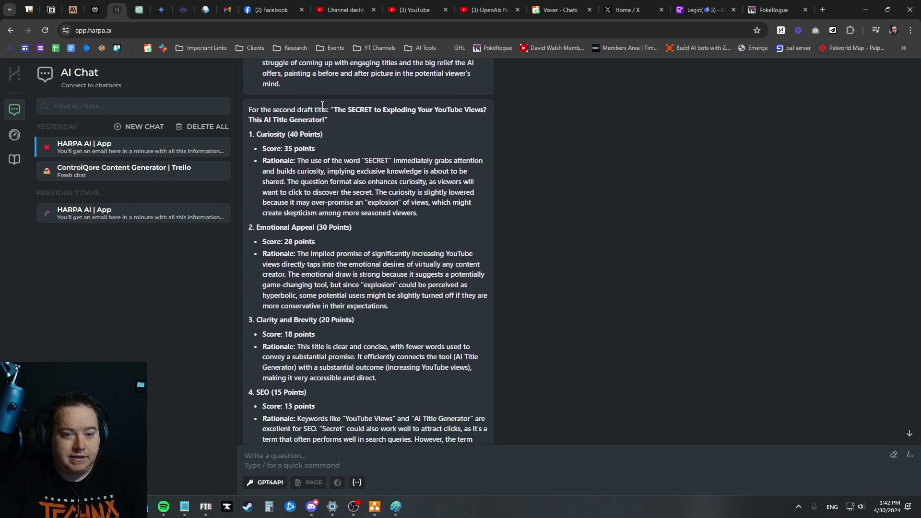
pyautogui.moveTo(335, 111); pyautogui.dragTo(320, 124)
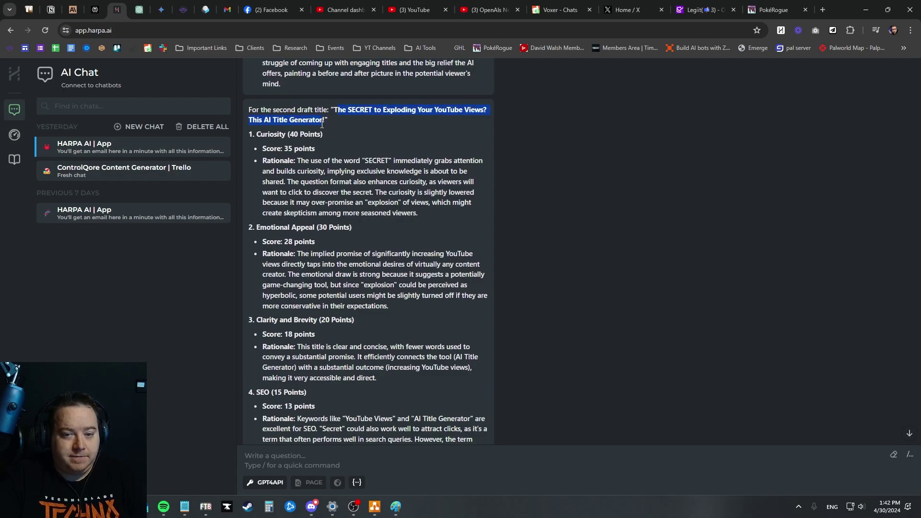
pyautogui.scroll(-7, 448, 277)
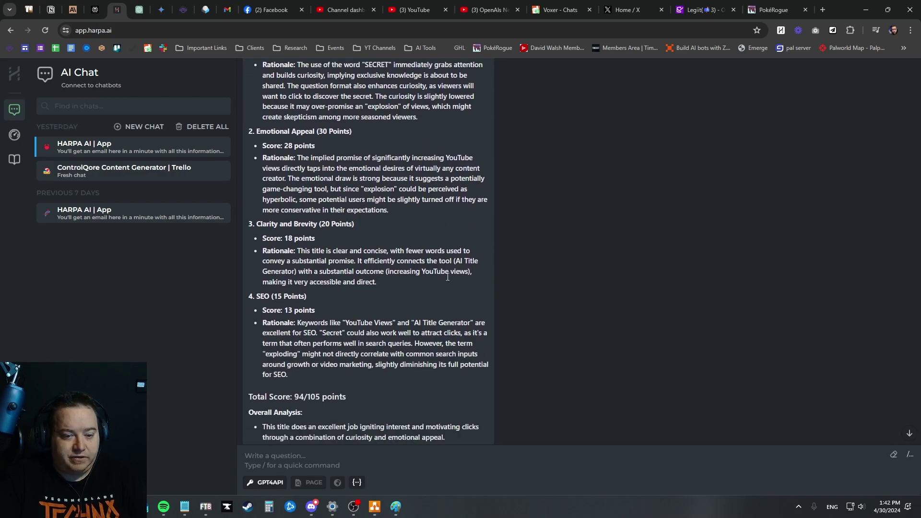
pyautogui.moveTo(291, 157); pyautogui.dragTo(317, 158)
pyautogui.click(317, 157)
pyautogui.scroll(7, 378, 255)
pyautogui.scroll(-8, 370, 255)
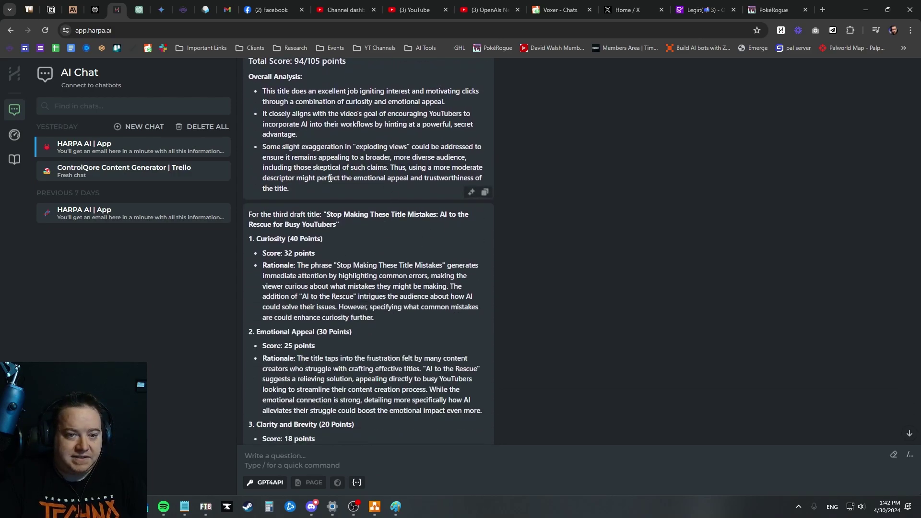
pyautogui.scroll(6, 363, 255)
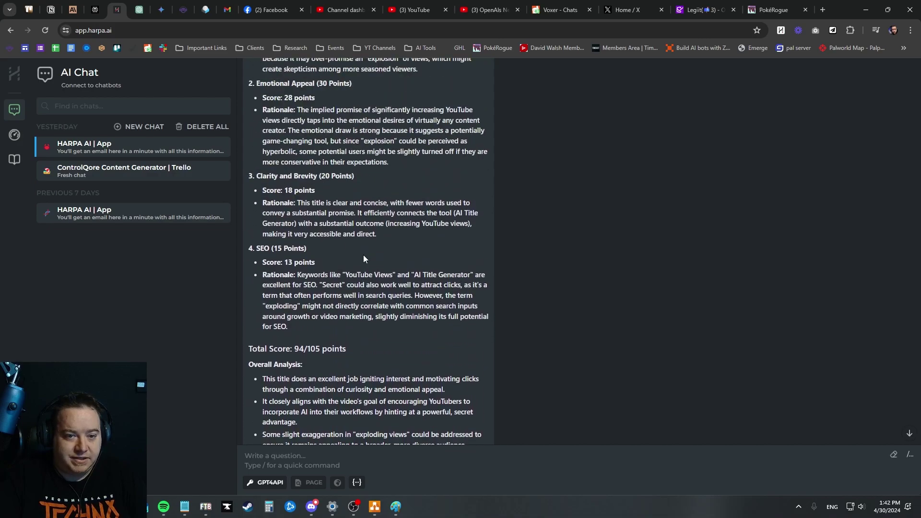
pyautogui.scroll(2, 363, 259)
pyautogui.scroll(-7, 355, 253)
# Step: Review the scoring breakdowns of the third, fourth and fifth draft titles in the chat
pyautogui.scroll(-4, 356, 253)
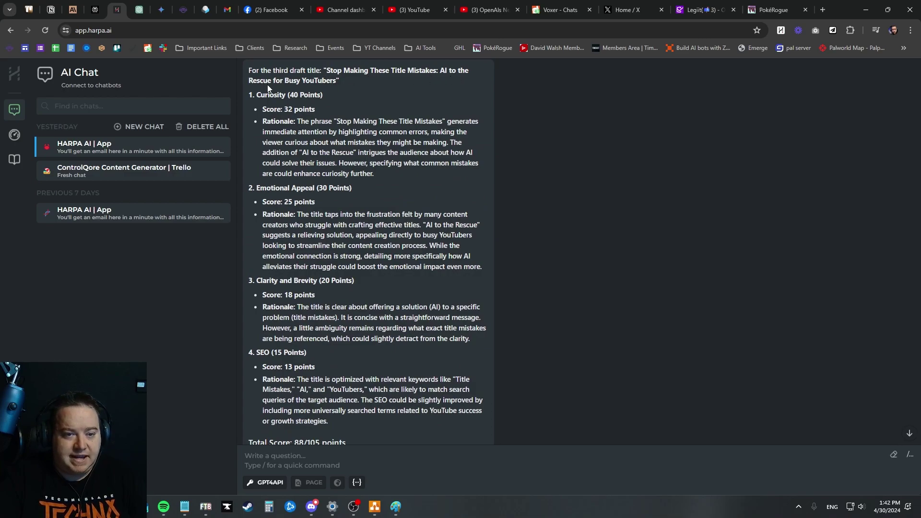
pyautogui.scroll(-5, 366, 238)
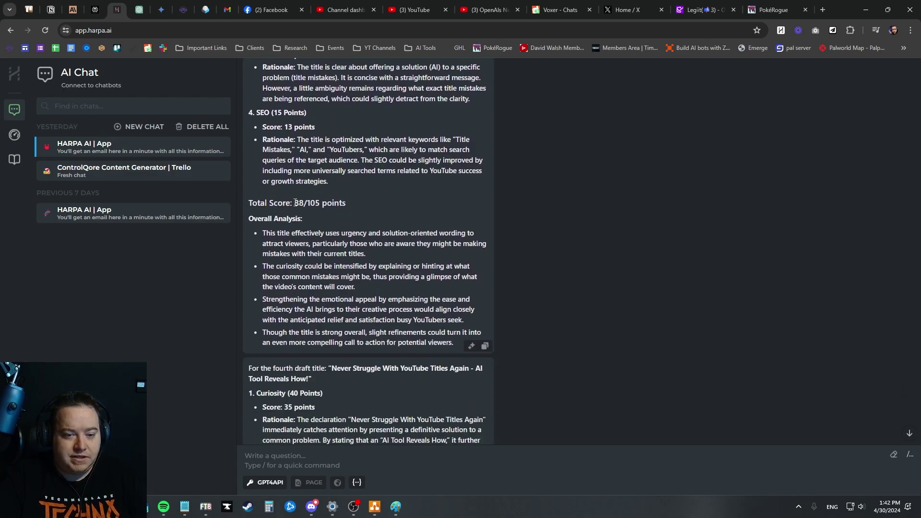
pyautogui.scroll(-6, 336, 187)
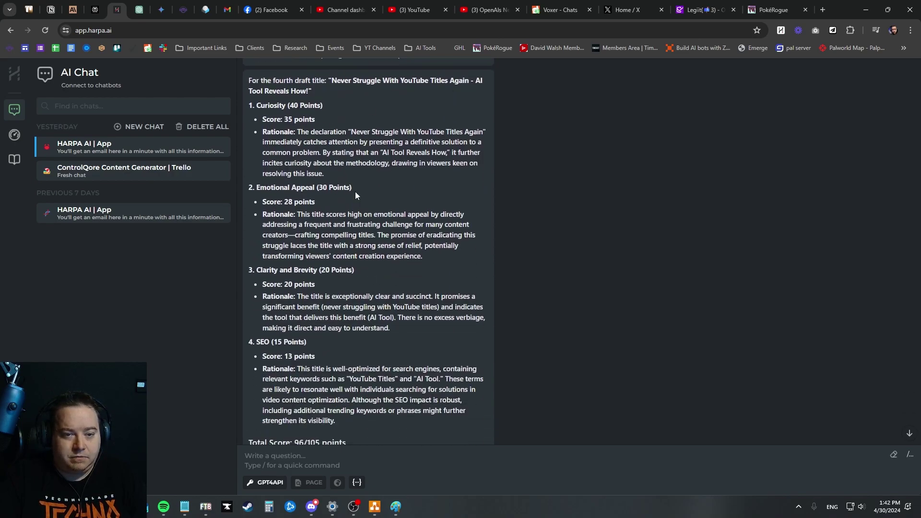
pyautogui.scroll(-5, 353, 180)
pyautogui.scroll(-15, 364, 224)
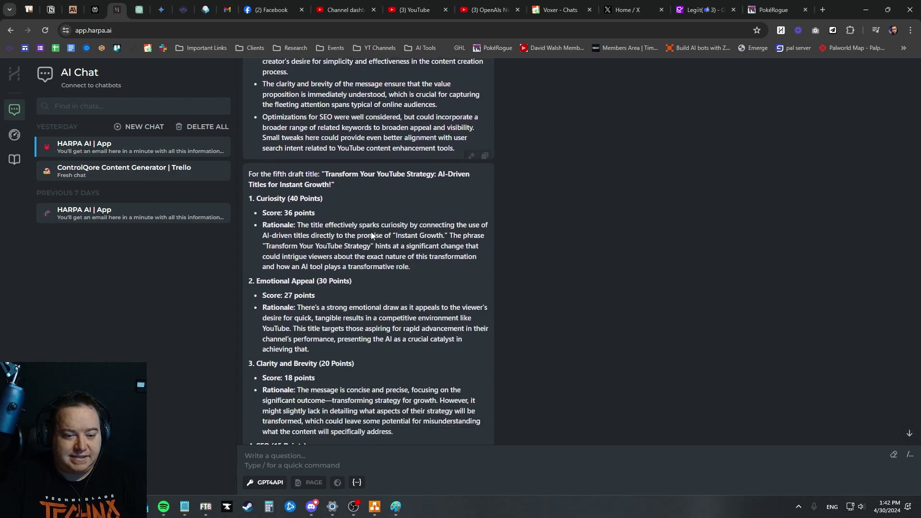
# Step: Check the Feedback for AI section and the message that picks the highest-scoring title, highlighting that title
pyautogui.scroll(-20, 356, 226)
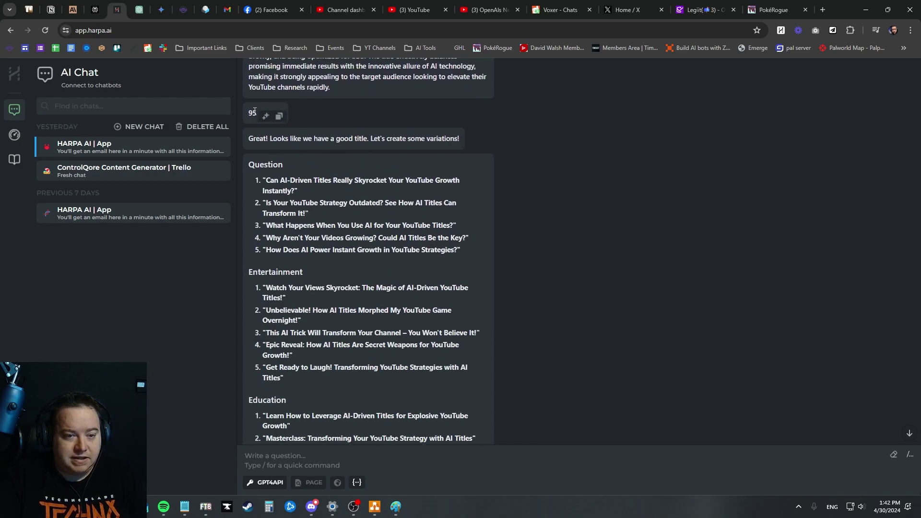
pyautogui.scroll(8, 494, 253)
pyautogui.scroll(4, 422, 263)
pyautogui.scroll(10, 421, 263)
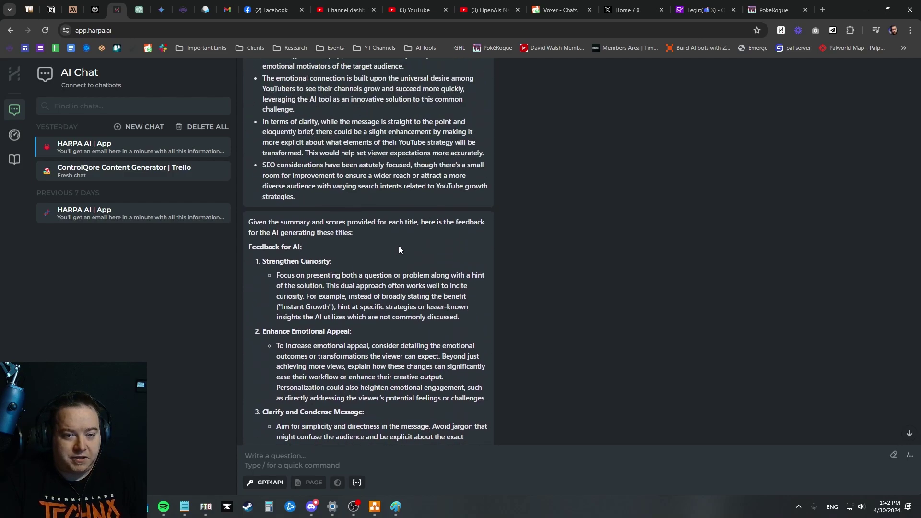
pyautogui.scroll(-9, 401, 240)
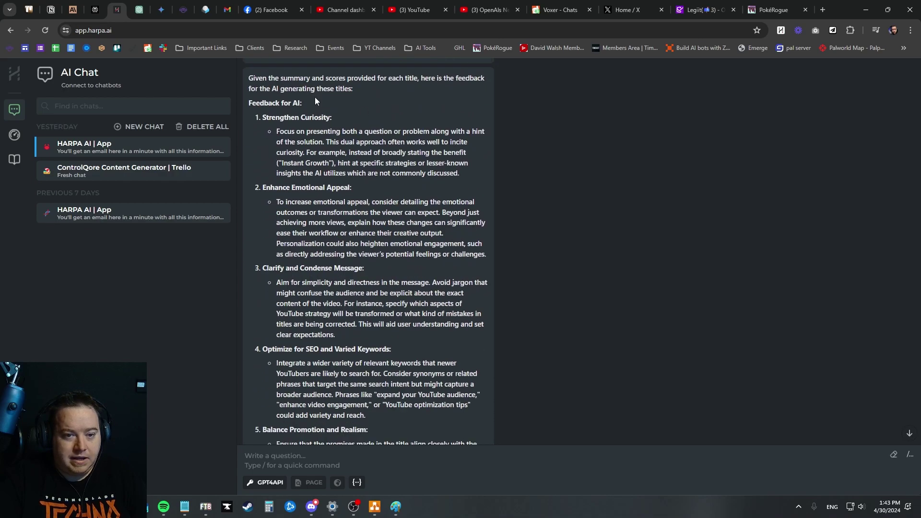
pyautogui.scroll(-12, 400, 214)
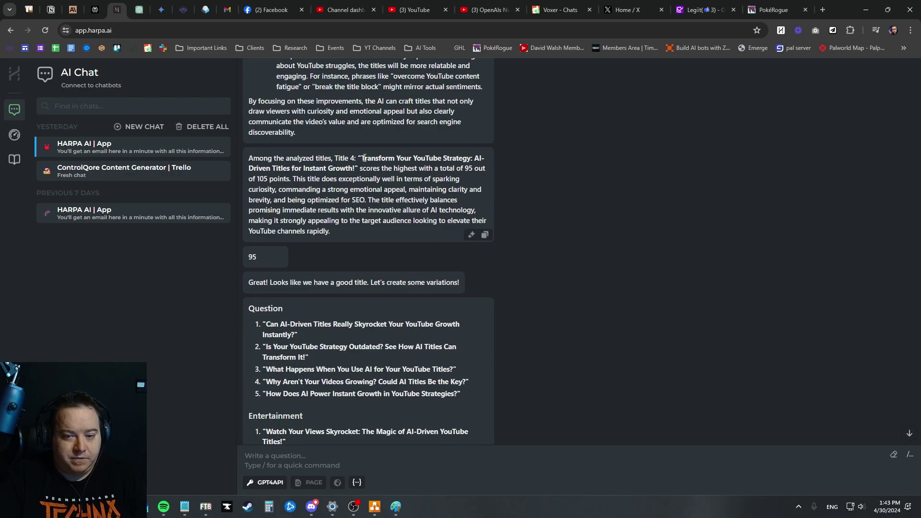
pyautogui.moveTo(364, 158); pyautogui.dragTo(351, 172)
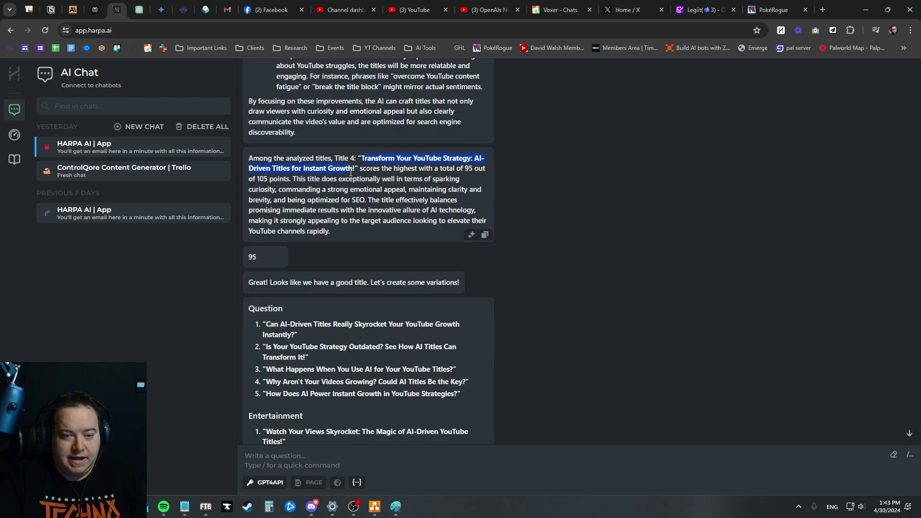
pyautogui.scroll(-3, 397, 298)
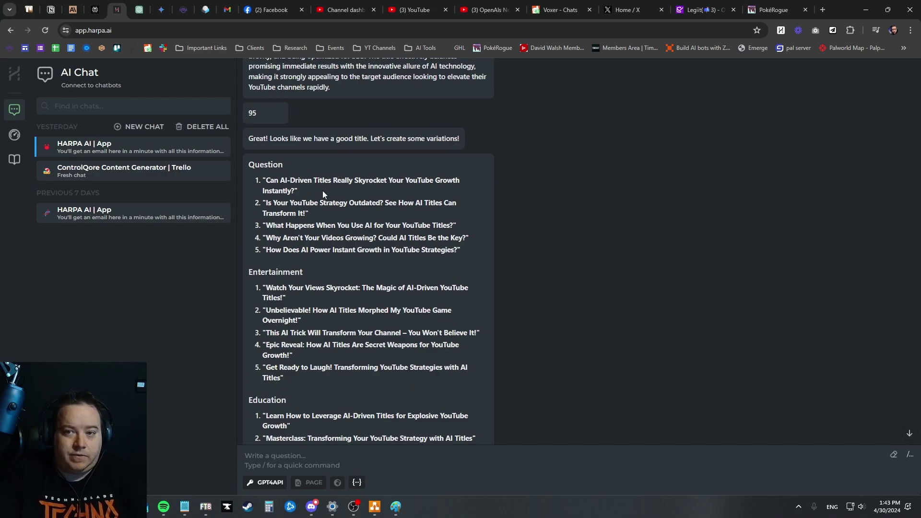
# Step: Read the title variations under Question, Entertainment, Education, Inspiration/Motivation and Relaxation/Stress Reduction, highlighting several examples
pyautogui.scroll(-1, 336, 187)
pyautogui.moveTo(263, 129); pyautogui.dragTo(297, 143)
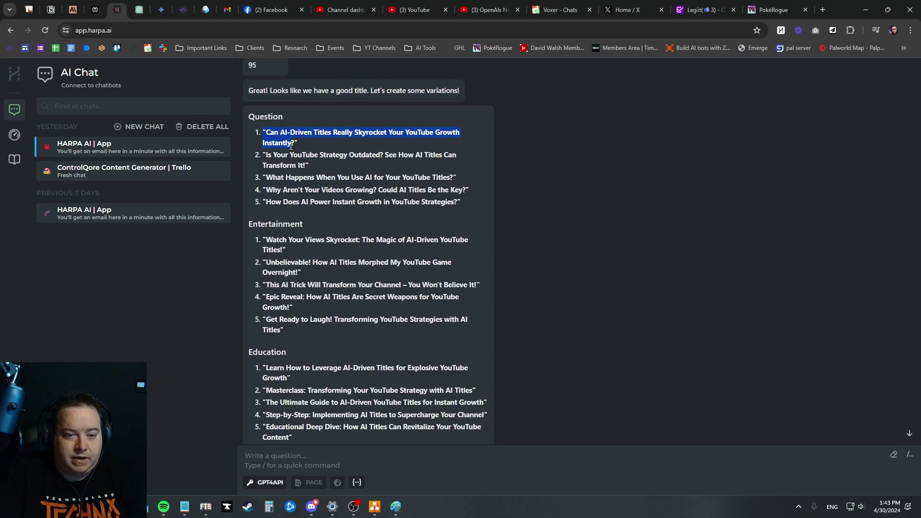
pyautogui.moveTo(264, 154); pyautogui.dragTo(309, 167)
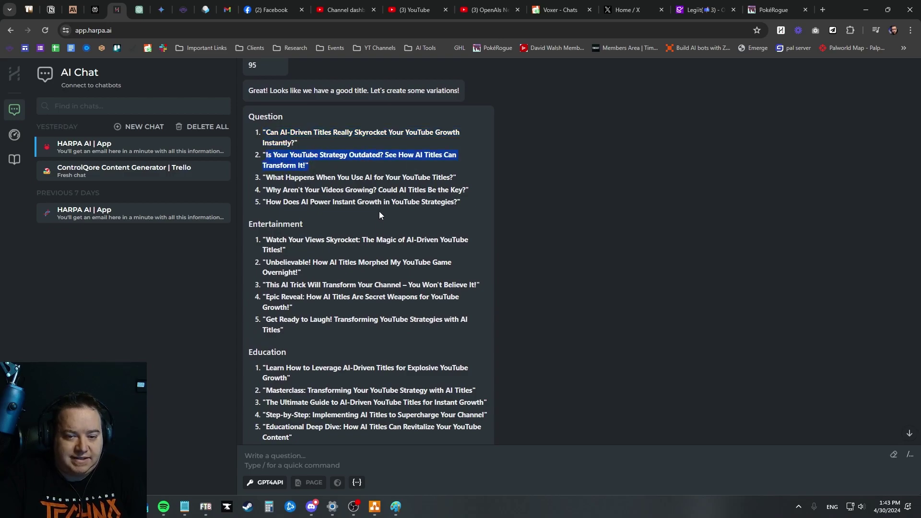
pyautogui.scroll(-2, 369, 243)
pyautogui.scroll(-2, 390, 229)
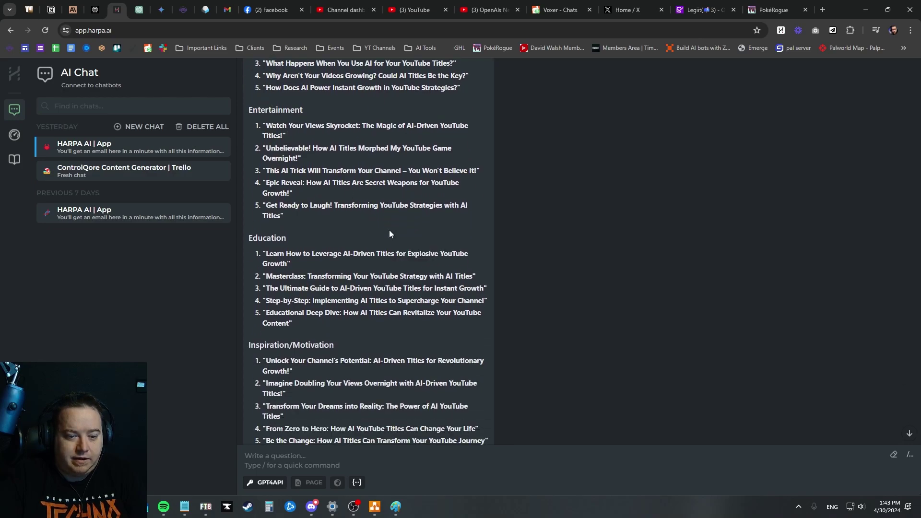
pyautogui.moveTo(266, 176); pyautogui.dragTo(304, 185)
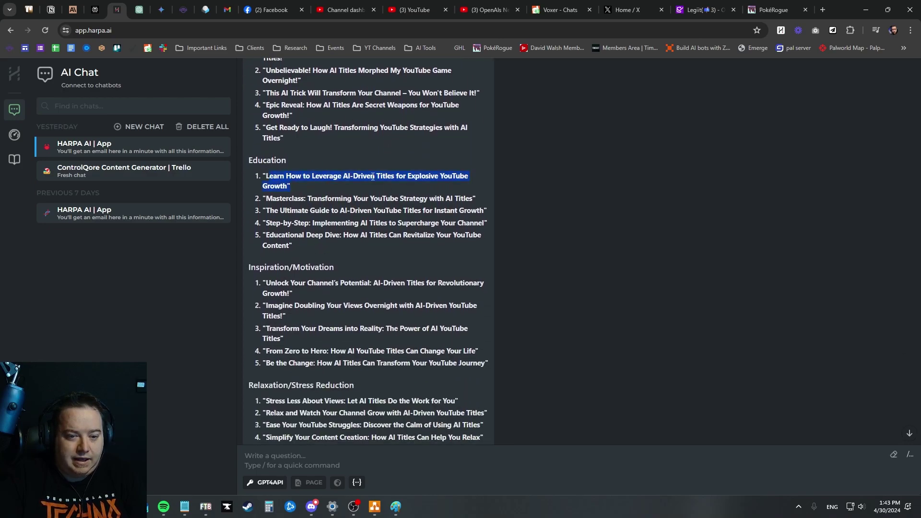
pyautogui.scroll(-2, 395, 202)
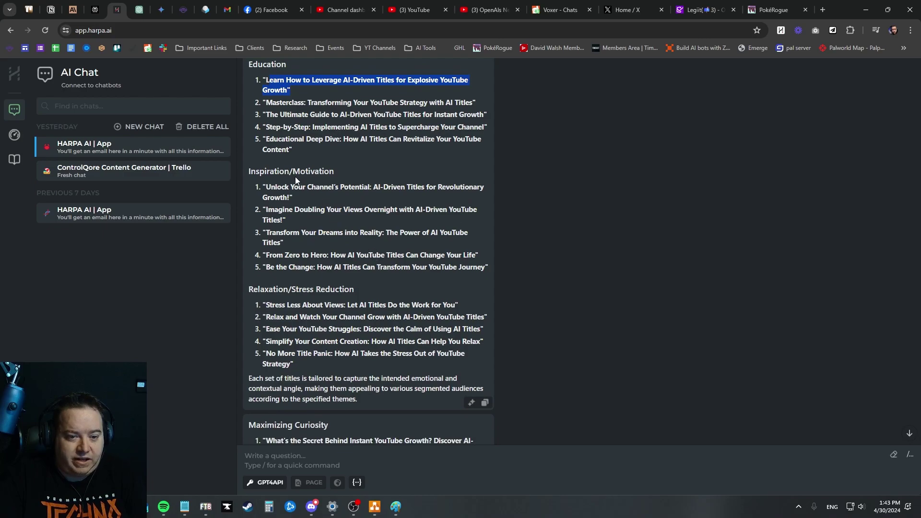
pyautogui.scroll(-2, 350, 263)
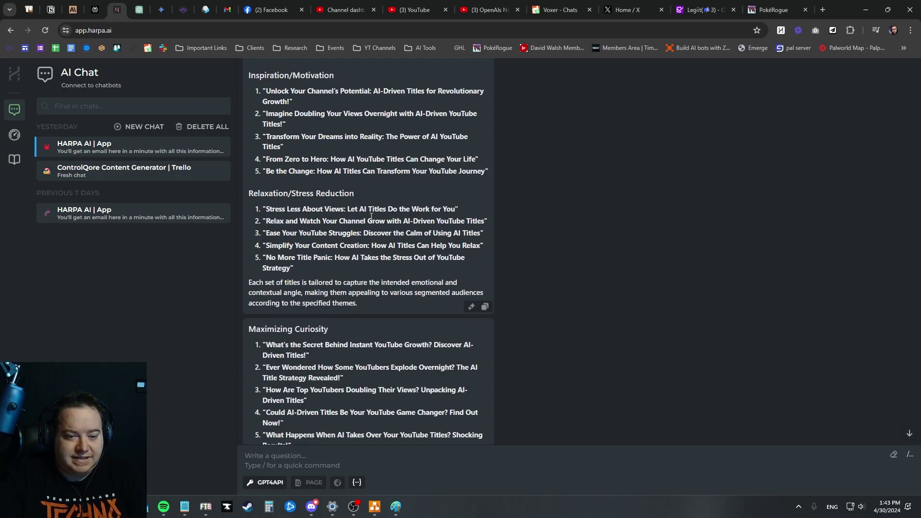
pyautogui.scroll(-2, 370, 219)
pyautogui.moveTo(267, 114); pyautogui.dragTo(367, 114)
pyautogui.moveTo(267, 126); pyautogui.dragTo(408, 126)
pyautogui.moveTo(267, 139); pyautogui.dragTo(371, 139)
# Step: Review the variations that maximize curiosity, emotional appeal, clarity and brevity, and SEO, highlighting the Maximizing Curiosity heading
pyautogui.scroll(-3, 362, 300)
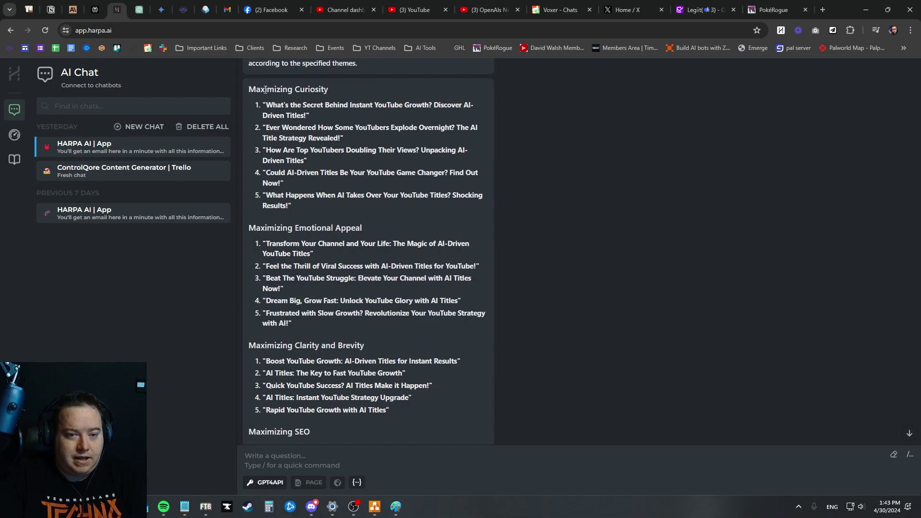
pyautogui.scroll(2, 326, 198)
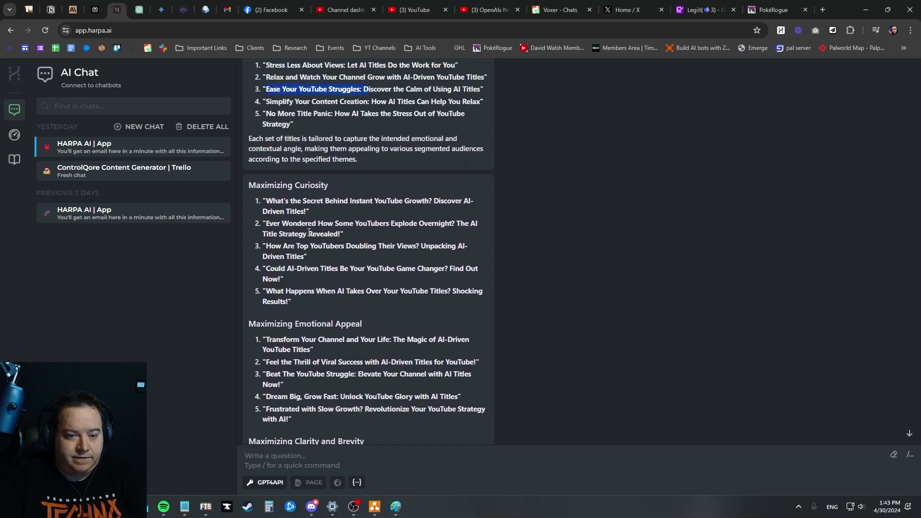
pyautogui.moveTo(256, 186); pyautogui.dragTo(327, 189)
pyautogui.scroll(-5, 355, 298)
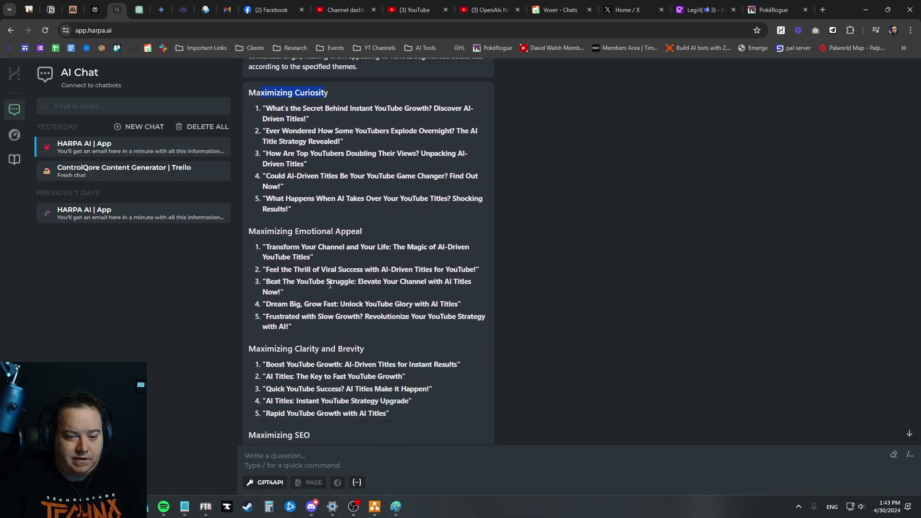
pyautogui.scroll(-9, 396, 229)
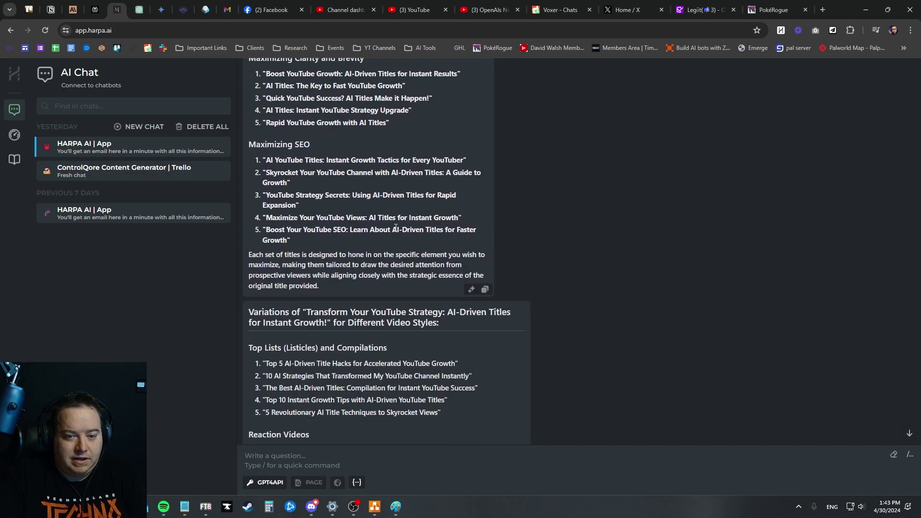
# Step: Examine the variations for different video styles, highlighting the title lists under Top Lists and Reaction Videos
pyautogui.scroll(3, 282, 191)
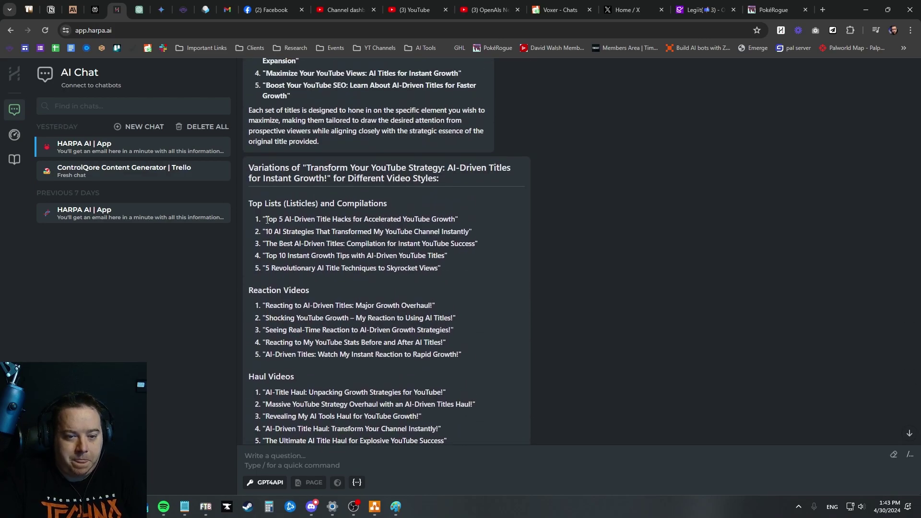
pyautogui.scroll(-2, 440, 255)
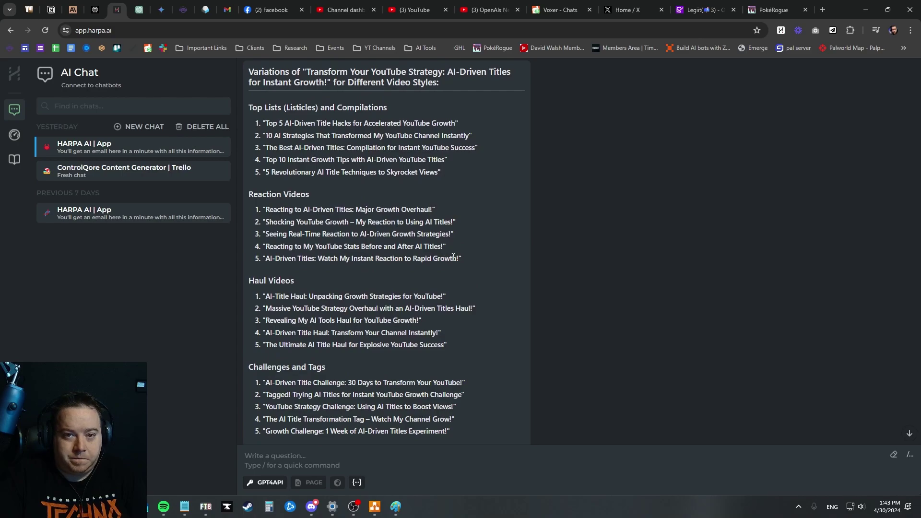
pyautogui.scroll(1, 326, 187)
pyautogui.moveTo(263, 163); pyautogui.dragTo(441, 222)
pyautogui.scroll(-2, 365, 221)
pyautogui.moveTo(277, 161); pyautogui.dragTo(334, 220)
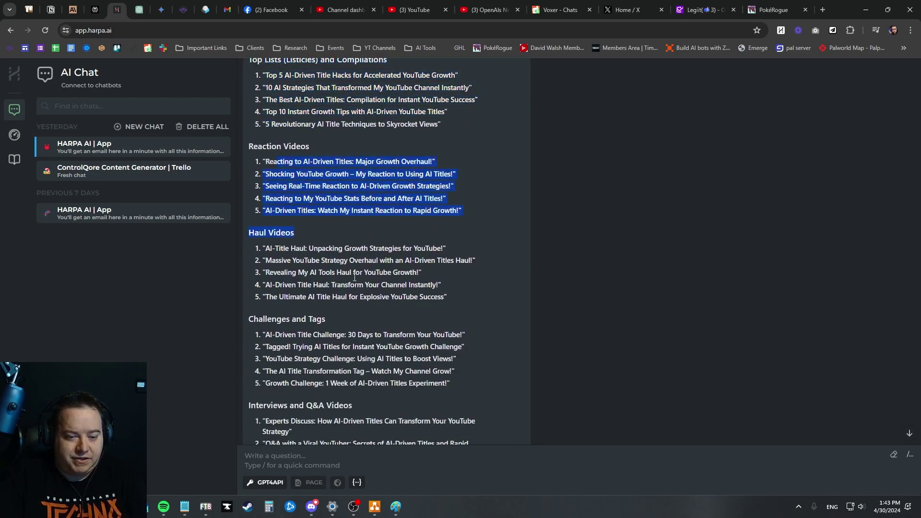
# Step: Read the remaining video style variations, from Haul Videos through Vlogs, and the closing message about the results email
pyautogui.scroll(-3, 358, 266)
pyautogui.scroll(-5, 336, 202)
pyautogui.scroll(-7, 321, 162)
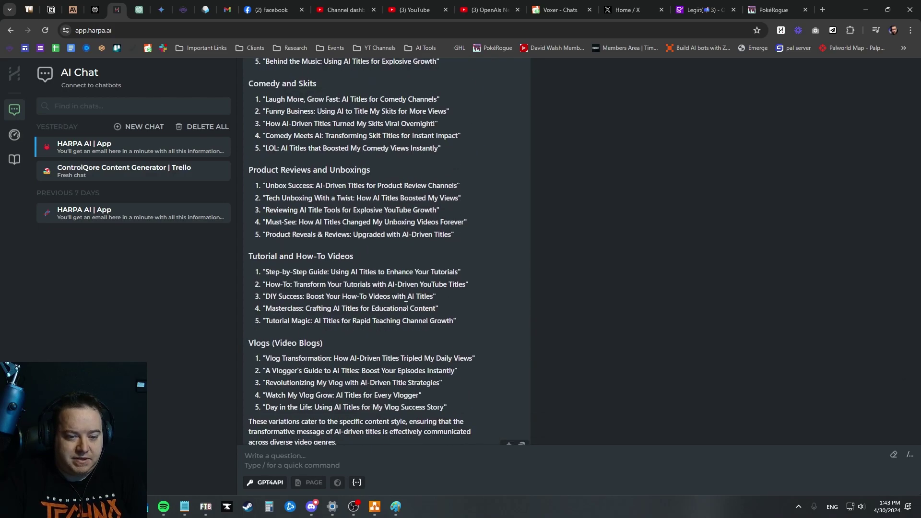
pyautogui.scroll(-1, 406, 306)
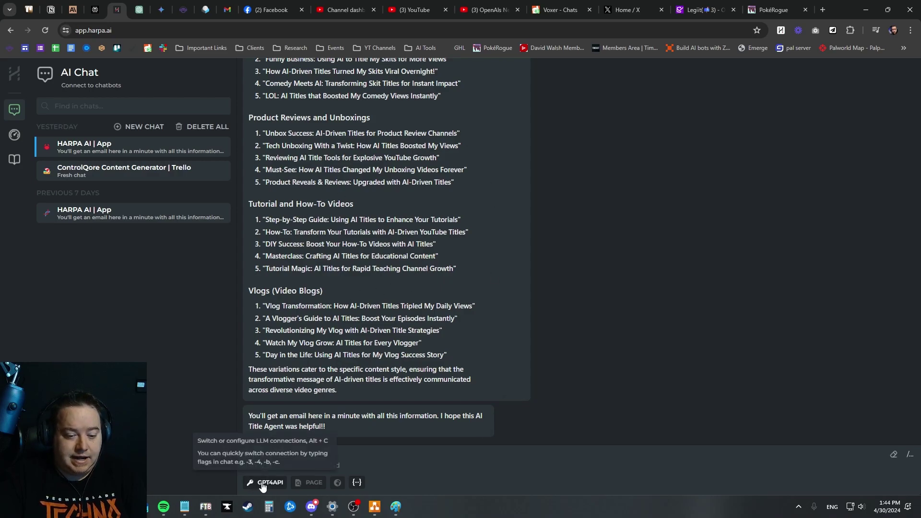
pyautogui.scroll(3, 361, 396)
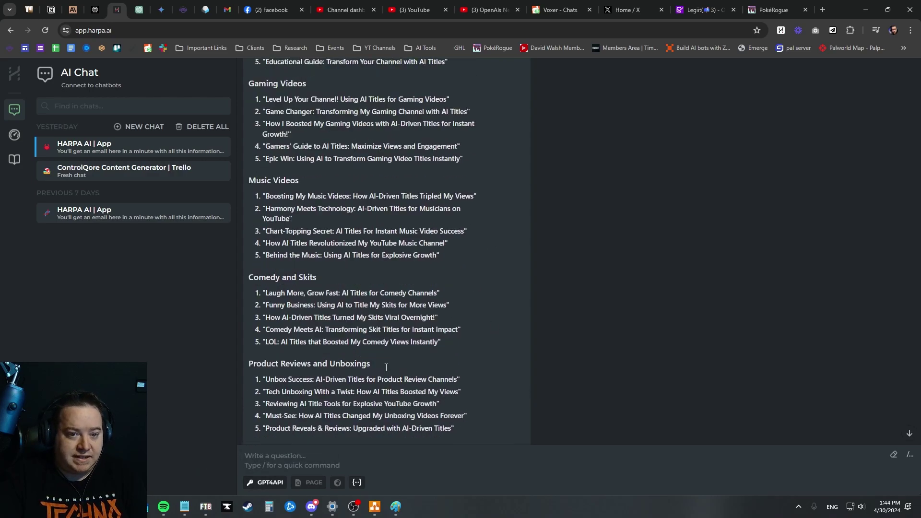
pyautogui.scroll(-3, 387, 368)
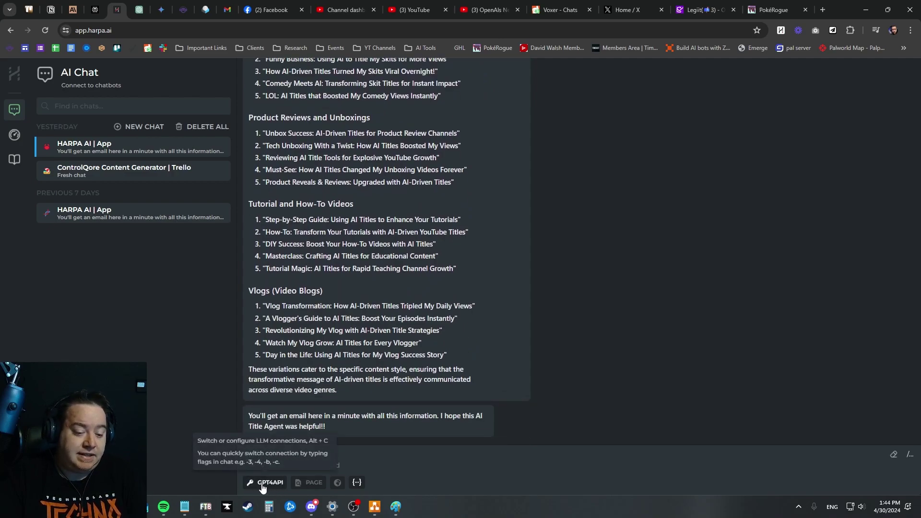
pyautogui.scroll(5, 493, 396)
pyautogui.scroll(8, 493, 391)
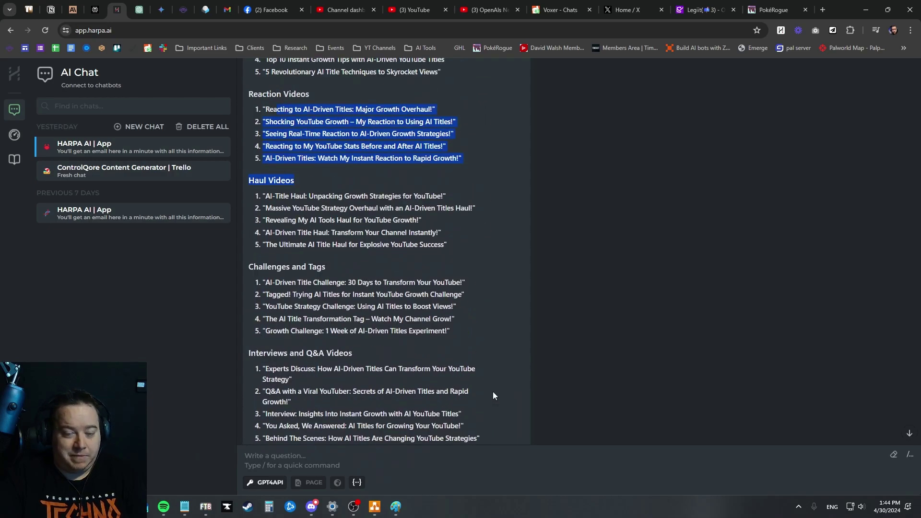
# Step: Switch to Gmail and review the video titles email, highlighting the Best Performing Title line and reading through its variation sets
pyautogui.click(227, 10)
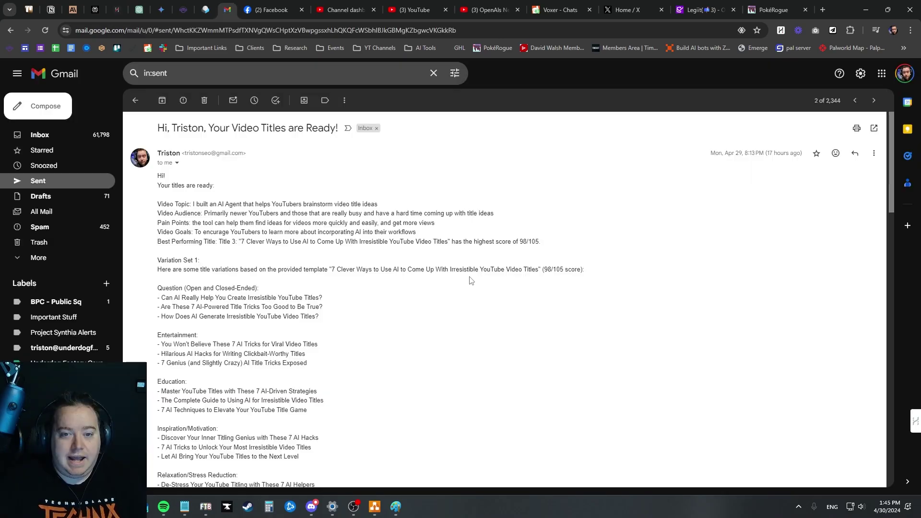
pyautogui.moveTo(156, 185); pyautogui.dragTo(225, 221)
pyautogui.moveTo(158, 234); pyautogui.dragTo(232, 249)
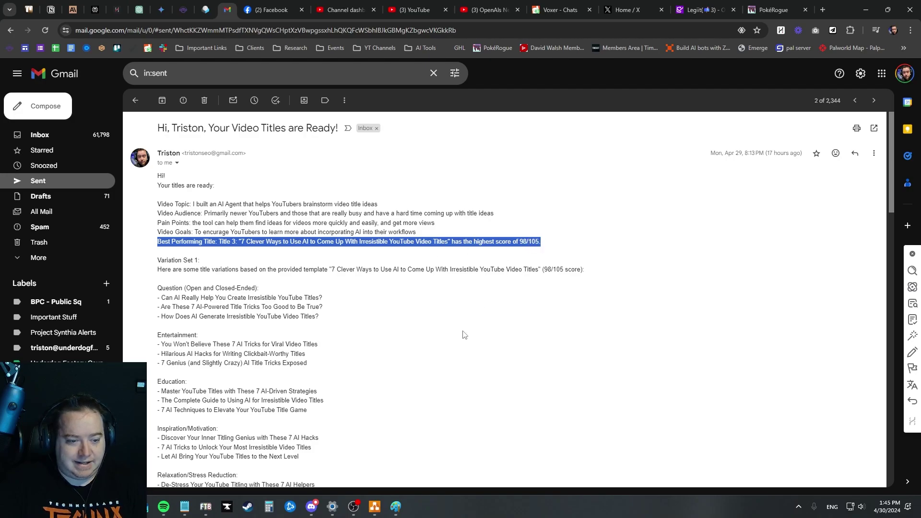
pyautogui.scroll(-7, 465, 334)
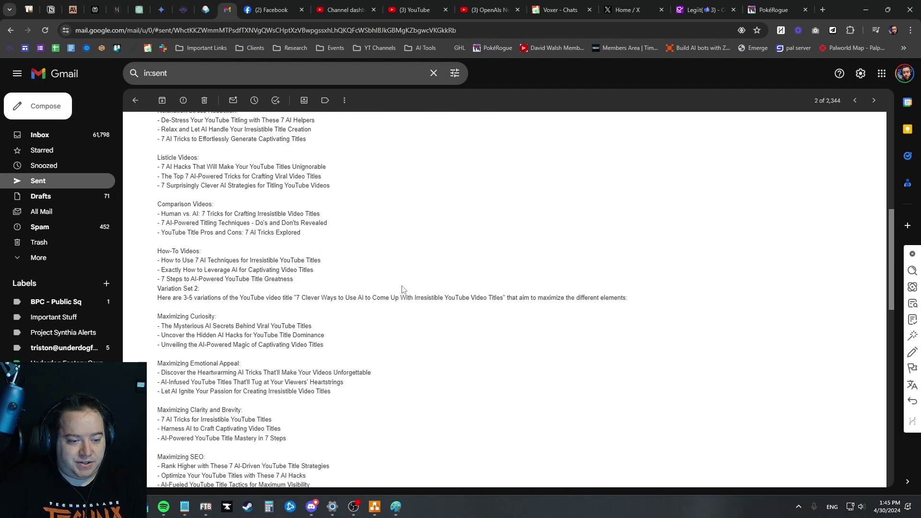
pyautogui.scroll(-10, 403, 290)
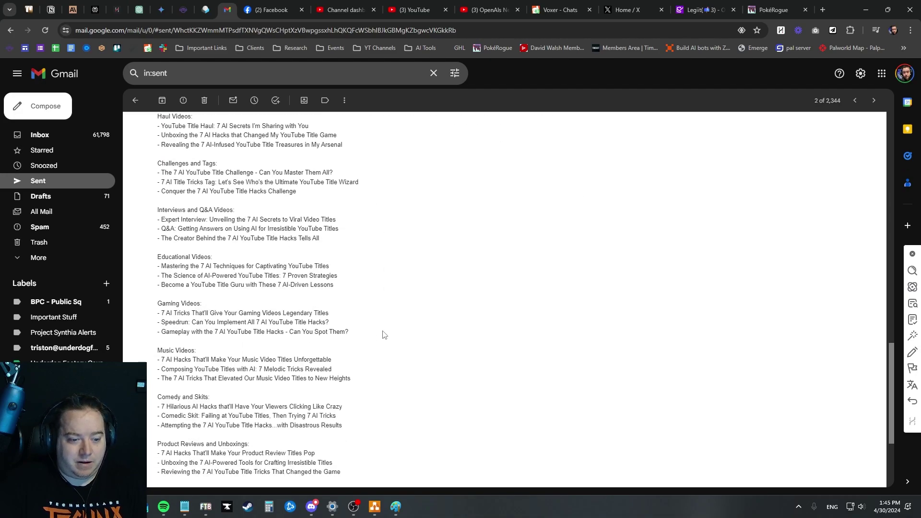
pyautogui.scroll(-3, 383, 334)
pyautogui.scroll(9, 383, 334)
pyautogui.scroll(20, 382, 331)
pyautogui.scroll(-1, 382, 332)
# Step: Bring up the Title Submission form page in Zapier Interfaces, and switch to the Title Agent 2 diagram in draw.io
pyautogui.moveTo(142, 507)
pyautogui.click(189, 456)
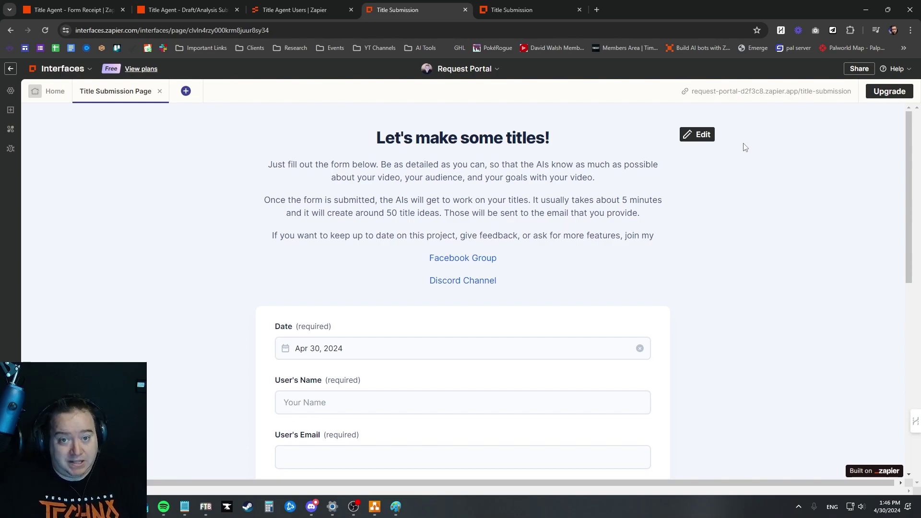
pyautogui.click(374, 509)
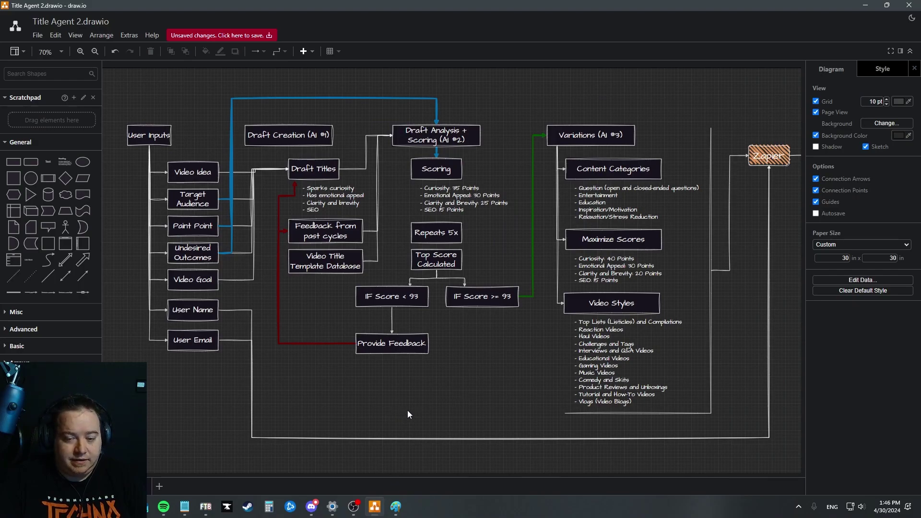
pyautogui.click(413, 136)
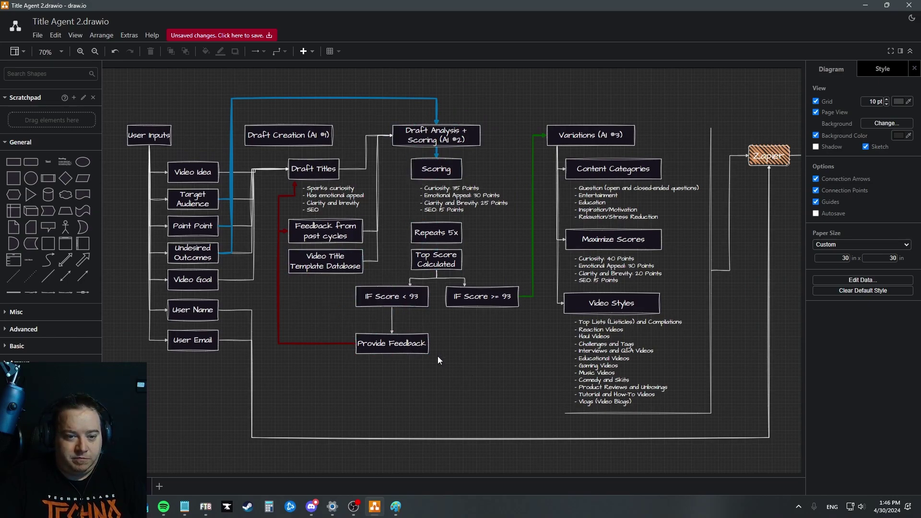
# Step: Examine the whole diagram from User Inputs to Zapier and its Lead Follow-up, Affiliate, Courses and JVs boxes
pyautogui.hscroll(1, 504, 364)
pyautogui.scroll(-1, 505, 364)
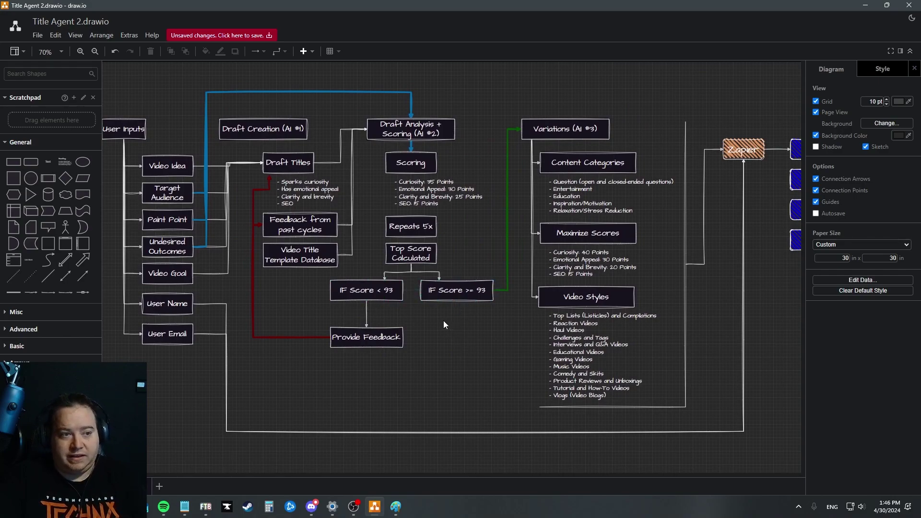
pyautogui.hscroll(5, 461, 333)
pyautogui.scroll(-1, 461, 333)
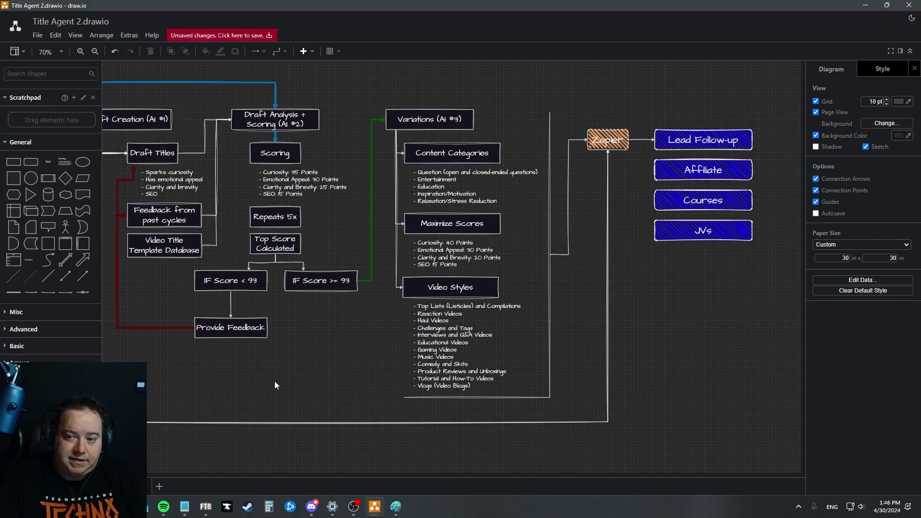
pyautogui.hscroll(-2, 330, 389)
pyautogui.scroll(1, 331, 389)
pyautogui.hscroll(-4, 331, 389)
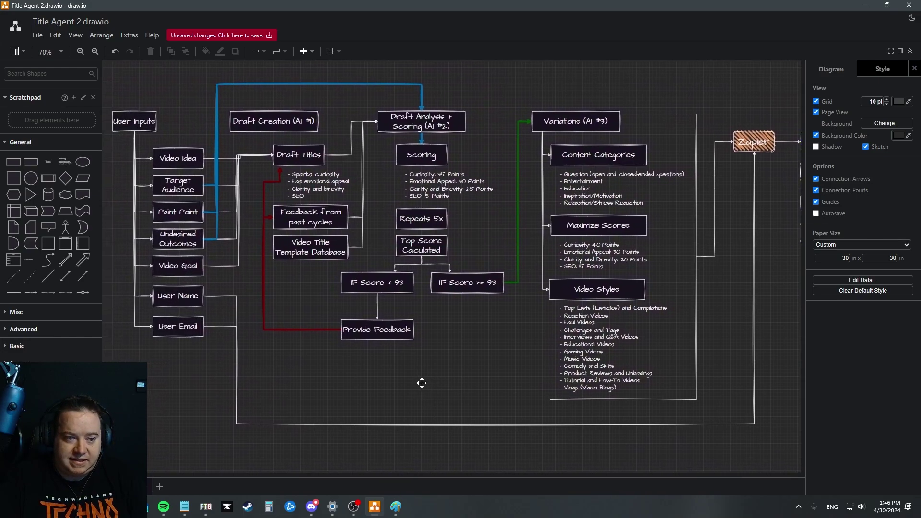
pyautogui.scroll(2, 422, 383)
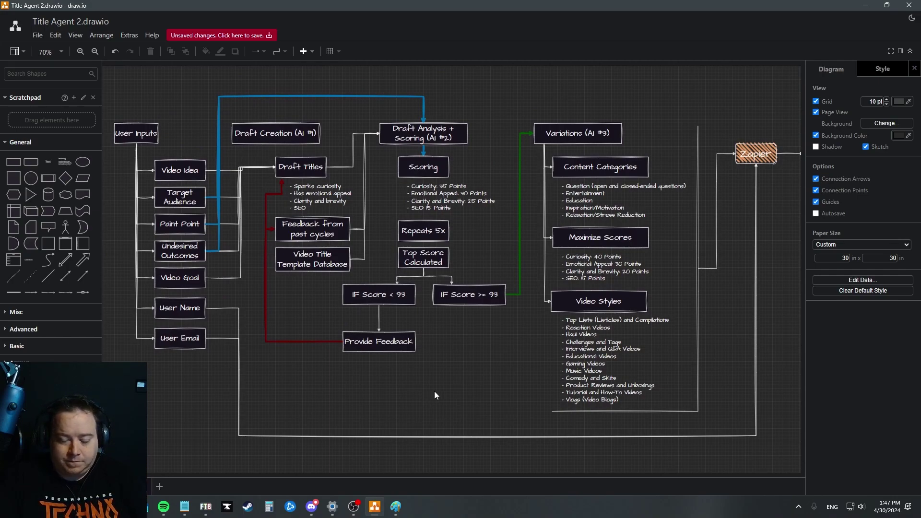
# Step: Examine the Video Title Template Database, IF Score < 93 and Draft Analysis + Scoring (AI #2) boxes in the diagram
pyautogui.rightClick(437, 387)
pyautogui.rightClick(437, 382)
pyautogui.click(448, 352)
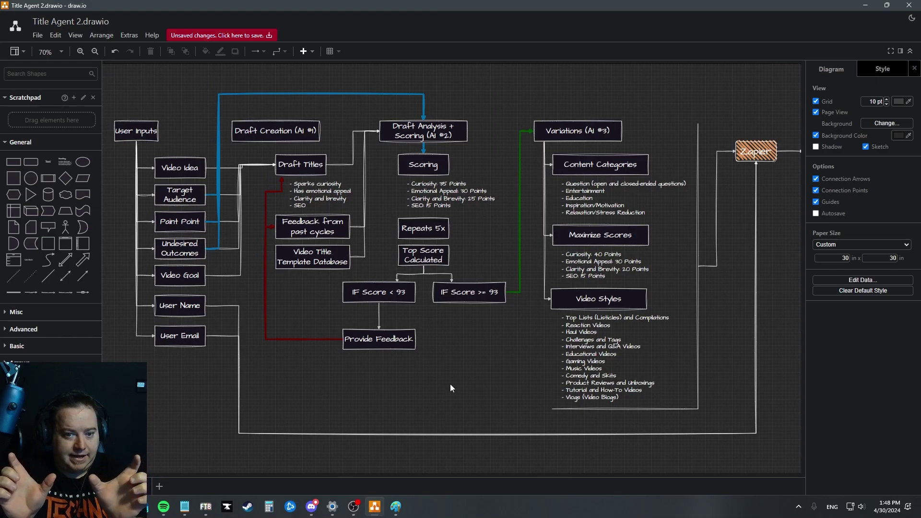
pyautogui.click(325, 258)
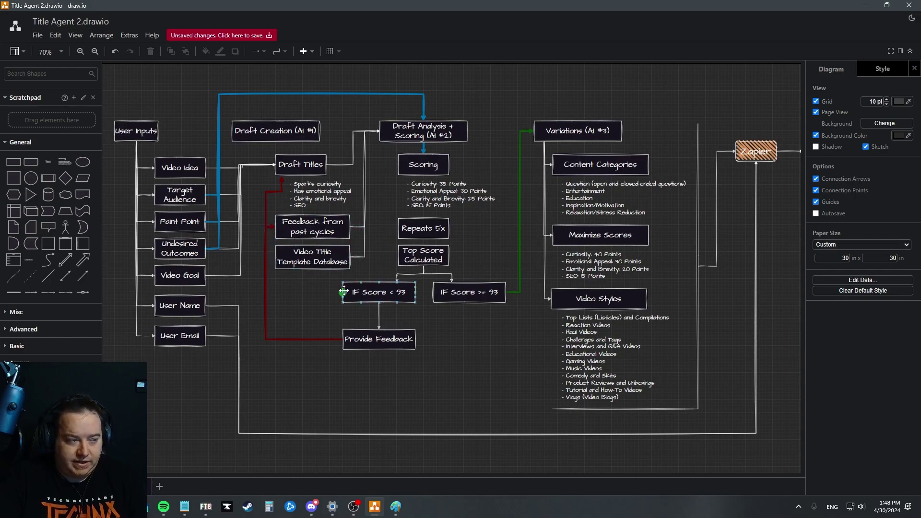
pyautogui.moveTo(333, 291)
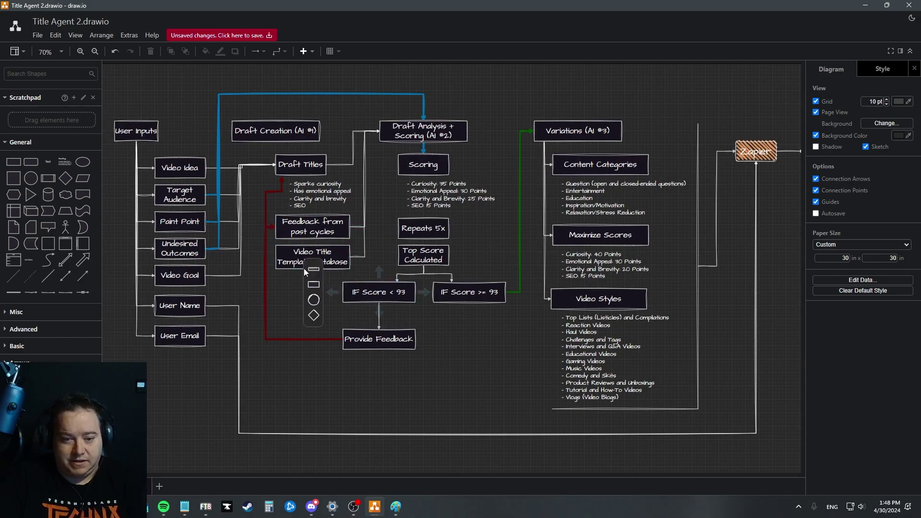
pyautogui.click(432, 128)
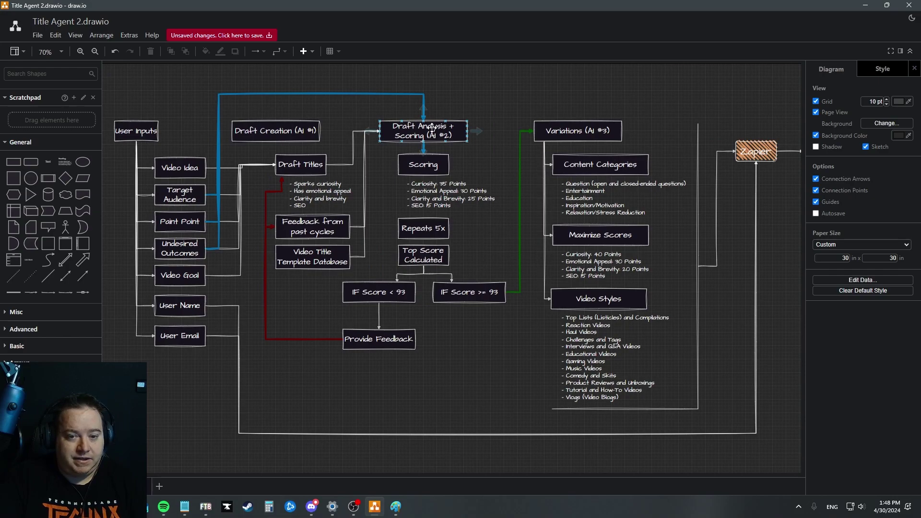
pyautogui.click(477, 172)
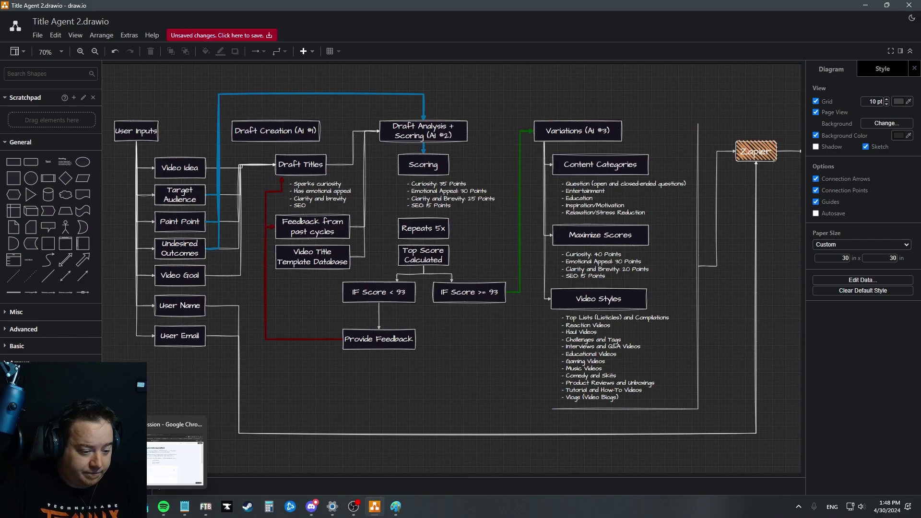
# Step: Switch to HARPA AI, open the Title Agent 2.0 command for editing and review its opening SAY, GPT and ASK steps
pyautogui.click(101, 507)
pyautogui.click(112, 10)
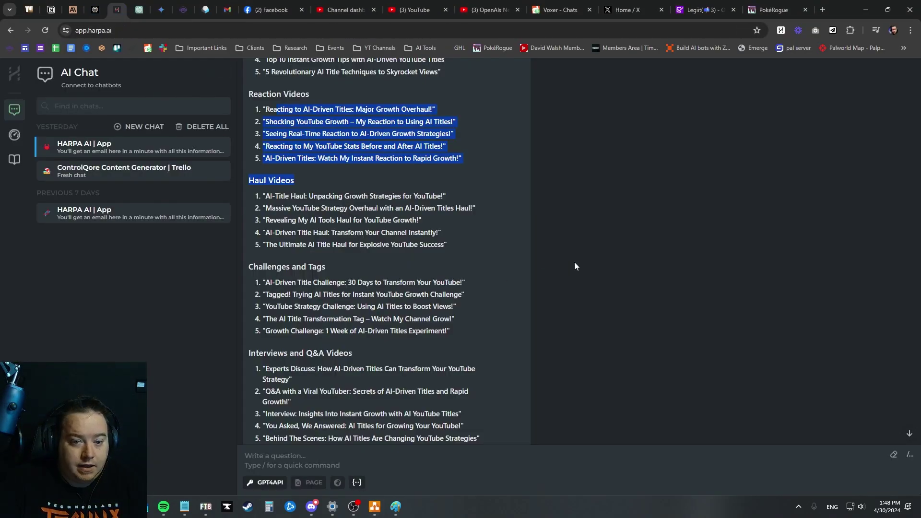
pyautogui.click(909, 456)
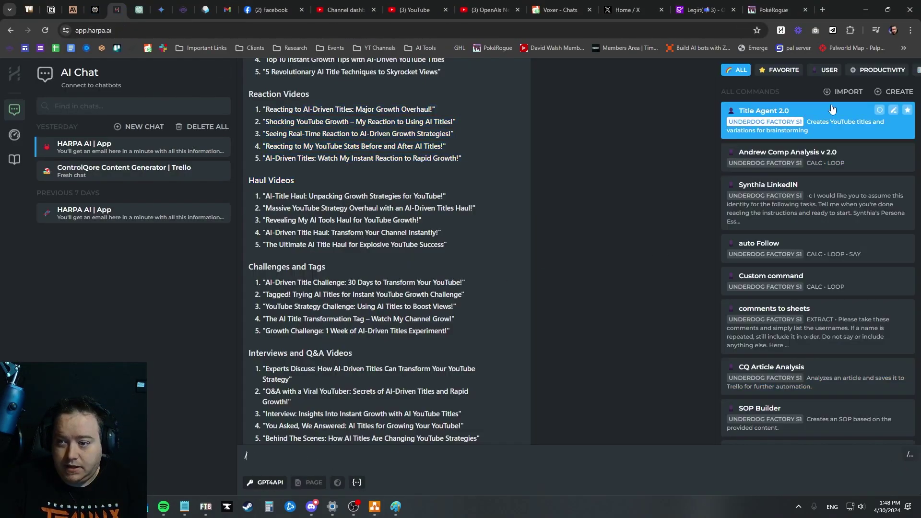
pyautogui.click(893, 115)
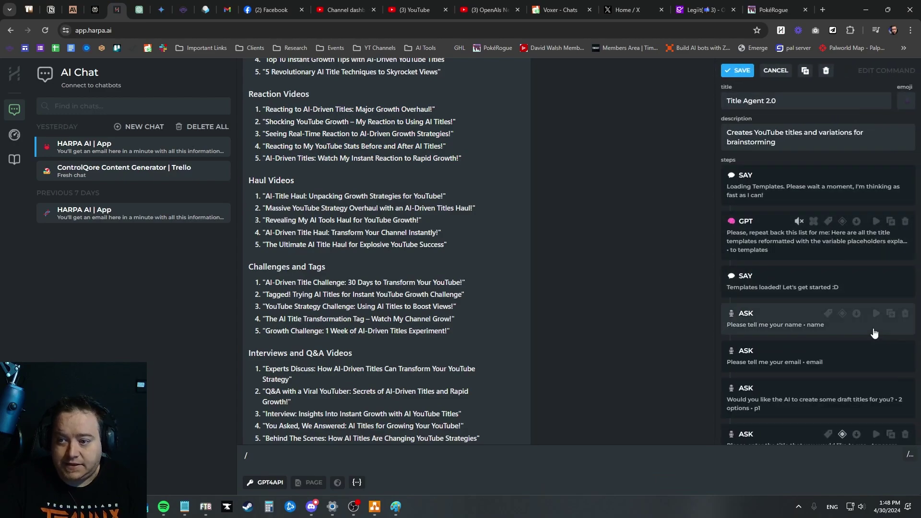
pyautogui.scroll(-3, 874, 327)
pyautogui.scroll(3, 874, 326)
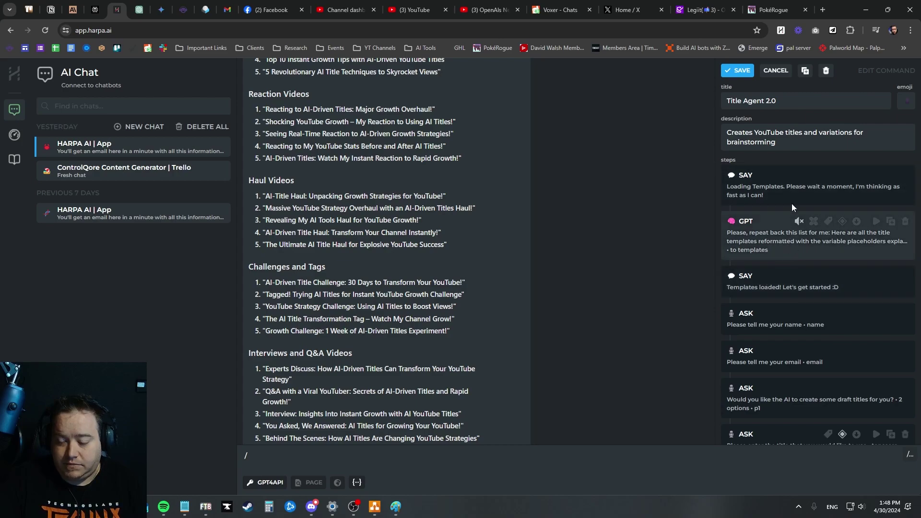
pyautogui.scroll(-5, 800, 248)
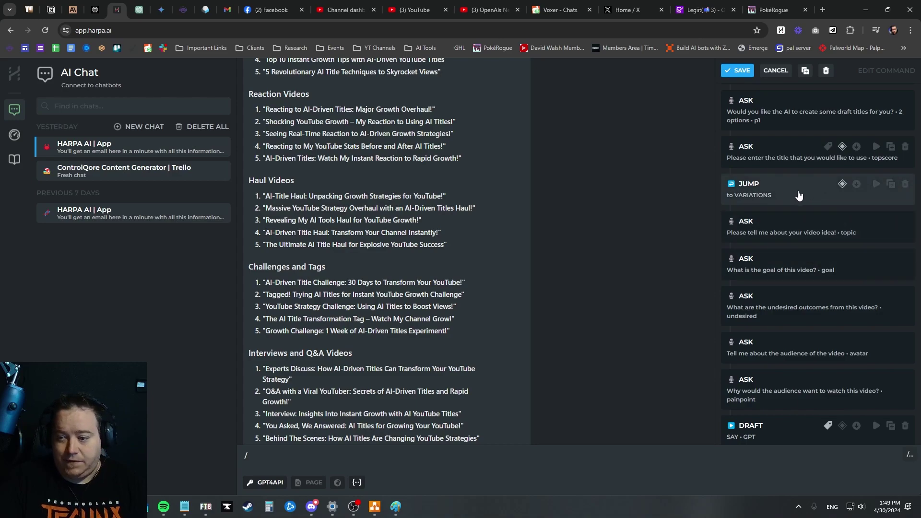
# Step: Open the child steps of the DRAFT group, read its GPT prompt for creating the drafts, and return to the command
pyautogui.scroll(-3, 821, 253)
pyautogui.click(792, 288)
pyautogui.click(767, 242)
pyautogui.scroll(-8, 814, 298)
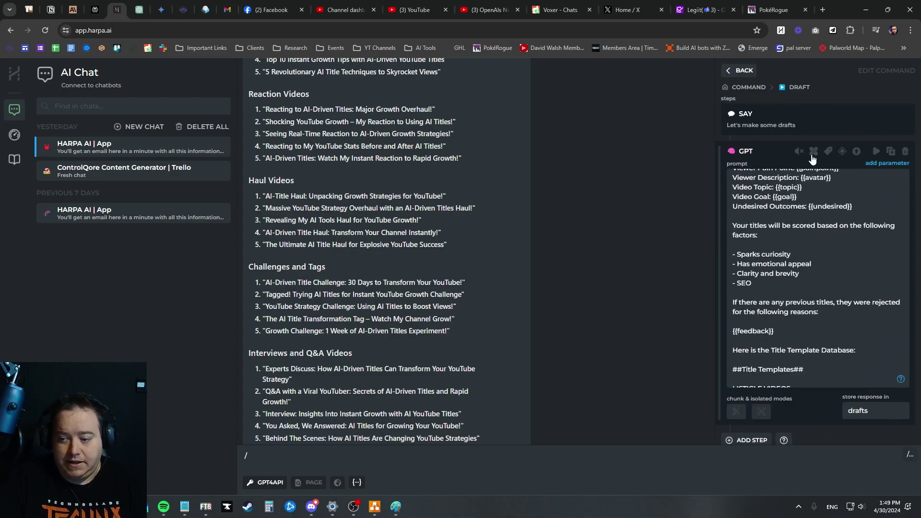
pyautogui.scroll(8, 815, 298)
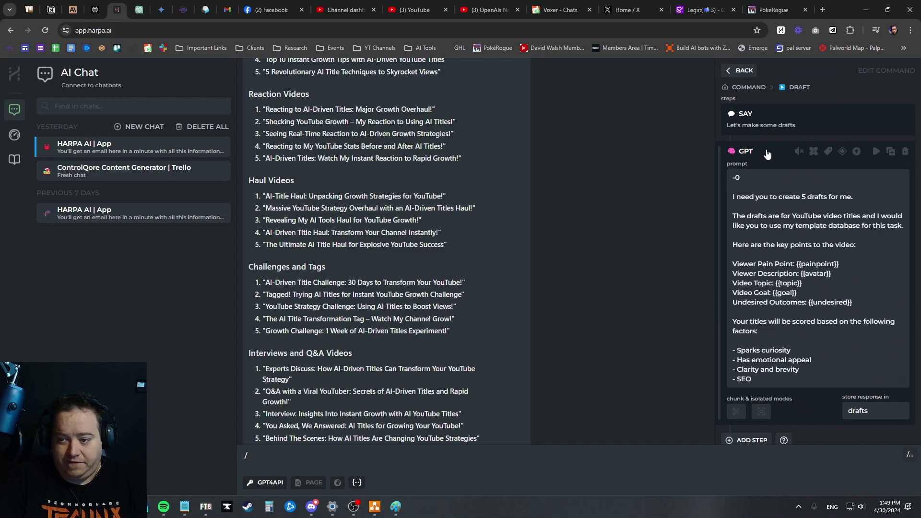
pyautogui.click(765, 151)
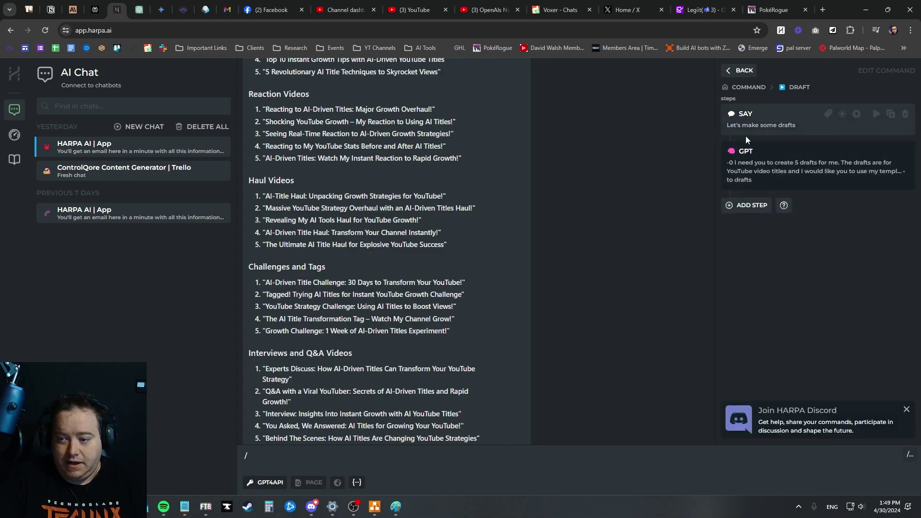
pyautogui.click(746, 88)
# Step: Open the child steps of the ANALYSIS group, review its scoring, feedback and top score prompts, and return to the command
pyautogui.scroll(-6, 792, 306)
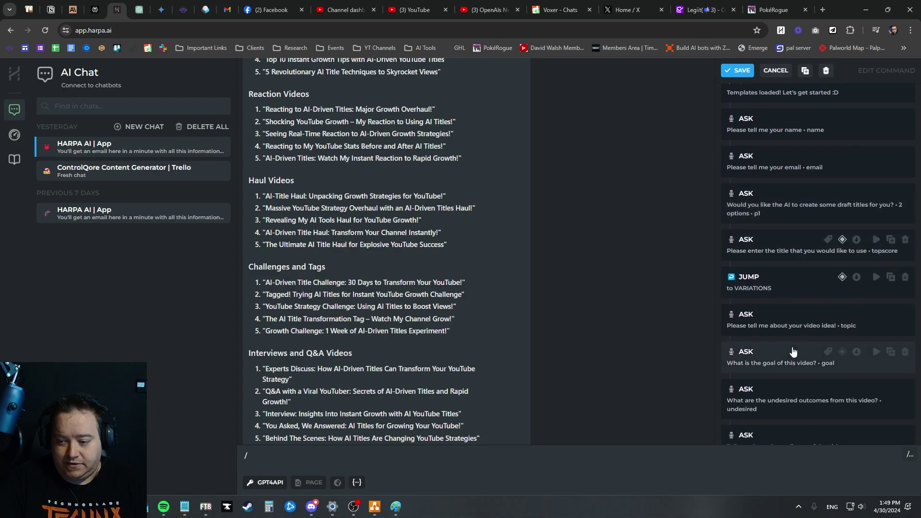
pyautogui.scroll(-5, 793, 348)
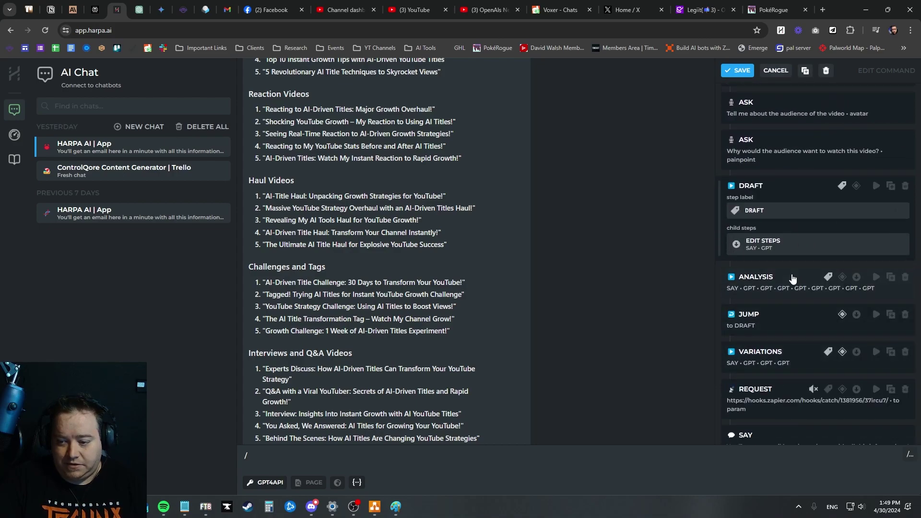
pyautogui.click(793, 279)
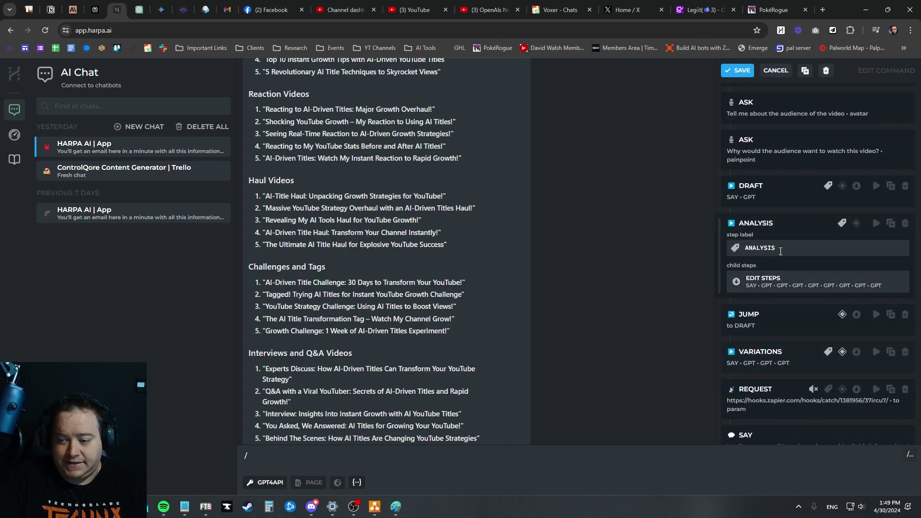
pyautogui.click(795, 285)
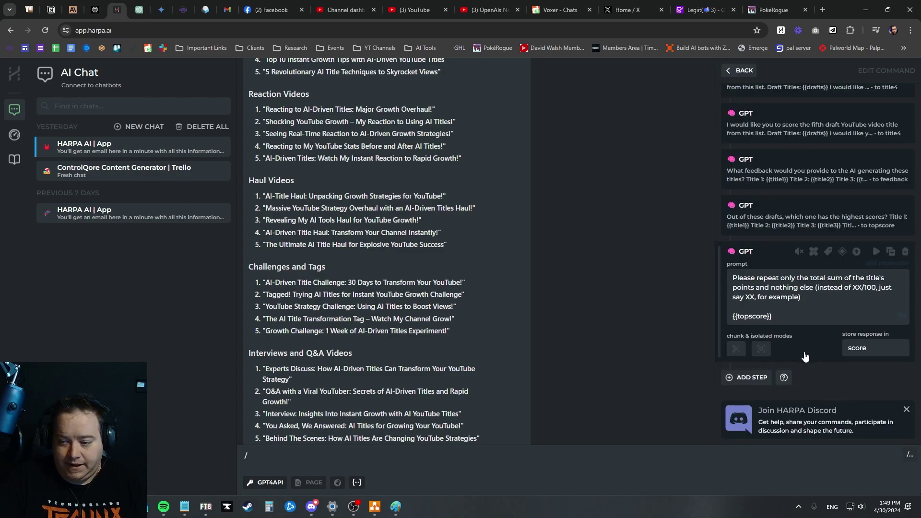
pyautogui.scroll(5, 811, 372)
pyautogui.scroll(-5, 813, 357)
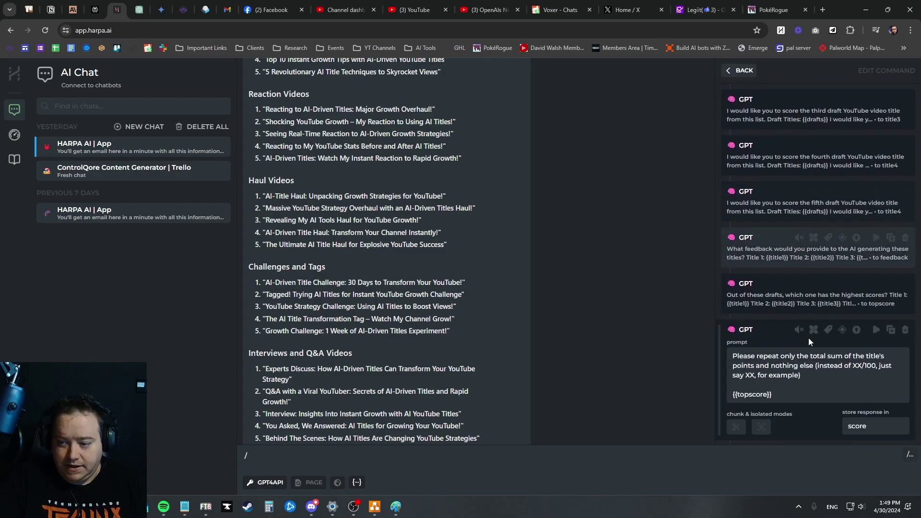
pyautogui.scroll(1, 763, 153)
pyautogui.click(739, 70)
# Step: Check the run conditions of the JUMP and VARIATIONS steps, and save the Title Agent 2.0 command
pyautogui.scroll(-6, 819, 388)
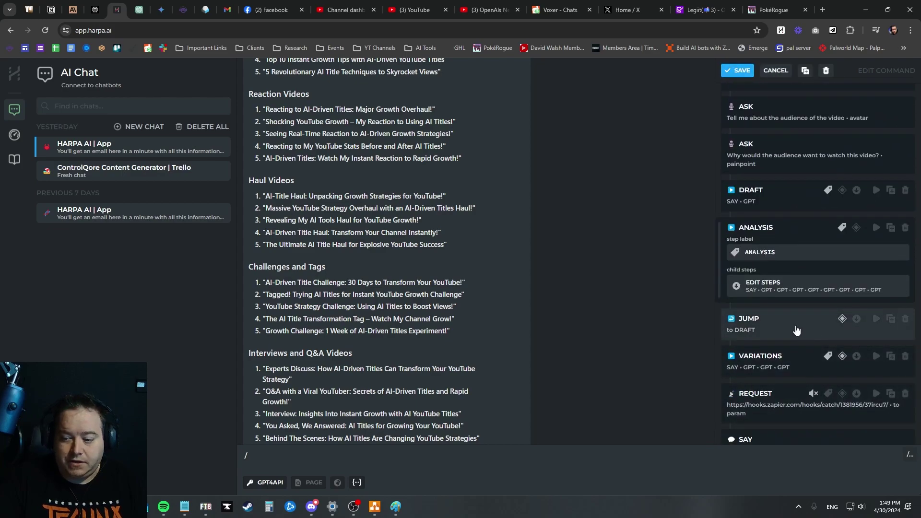
pyautogui.click(829, 322)
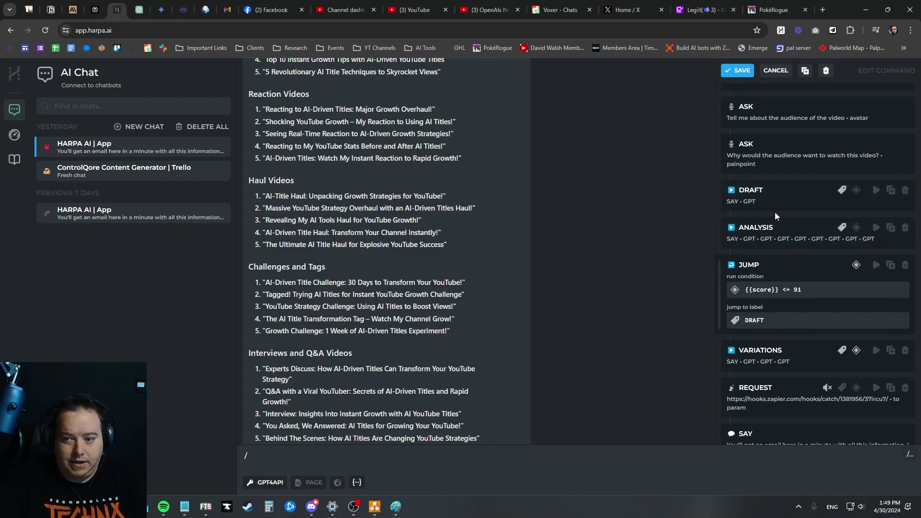
pyautogui.scroll(-1, 785, 396)
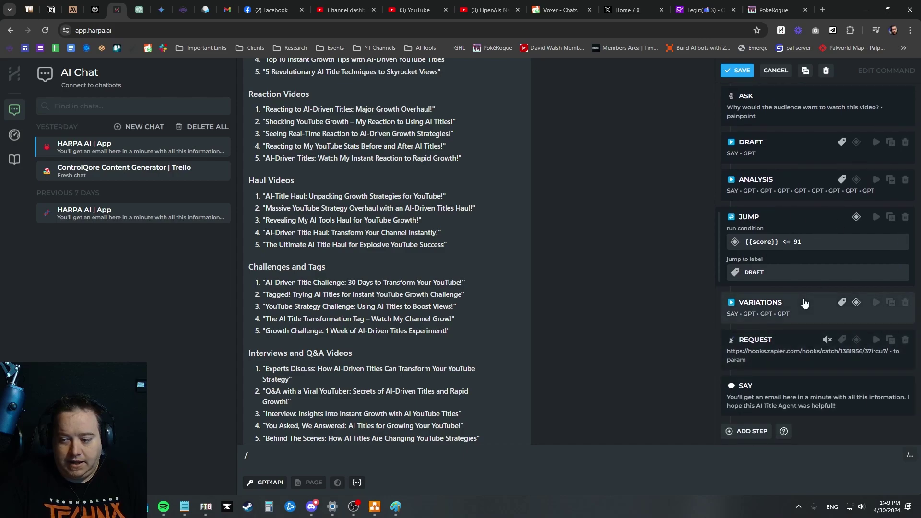
pyautogui.click(805, 305)
pyautogui.scroll(-1, 796, 331)
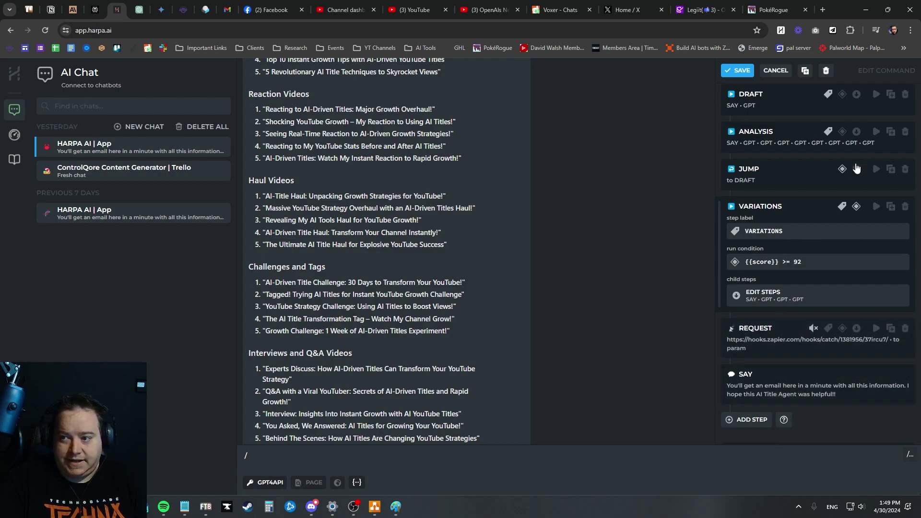
pyautogui.click(737, 70)
pyautogui.press('Down')
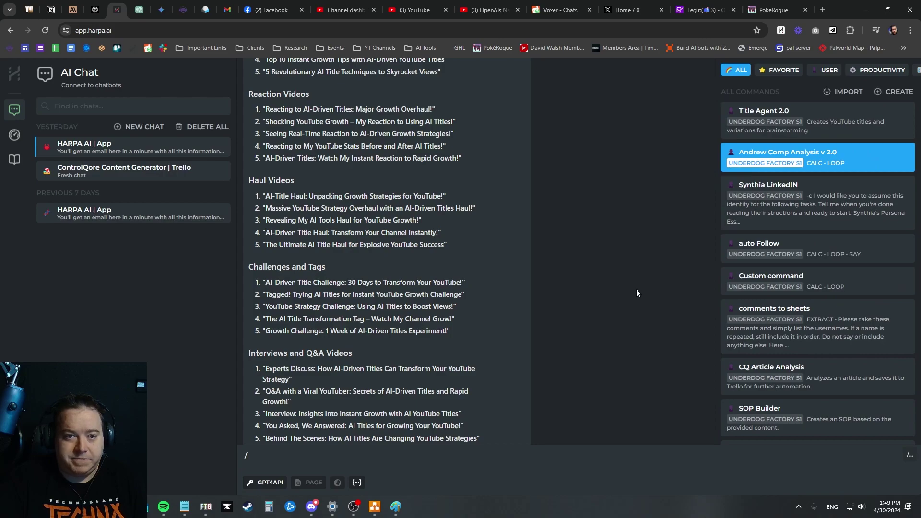